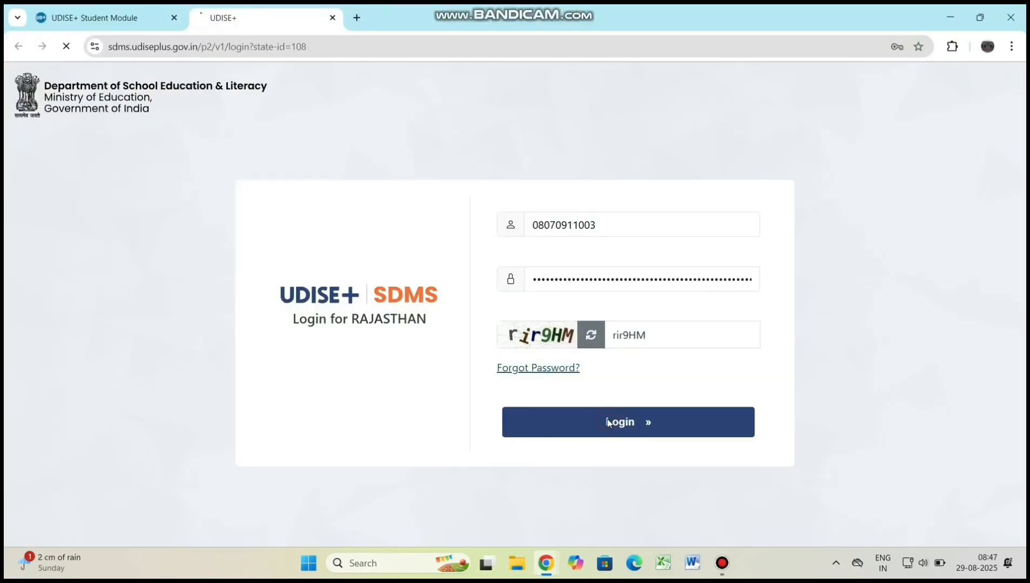
Log in to the Rajasthan student database portal and open the current academic year 2025-26.
click(607, 419)
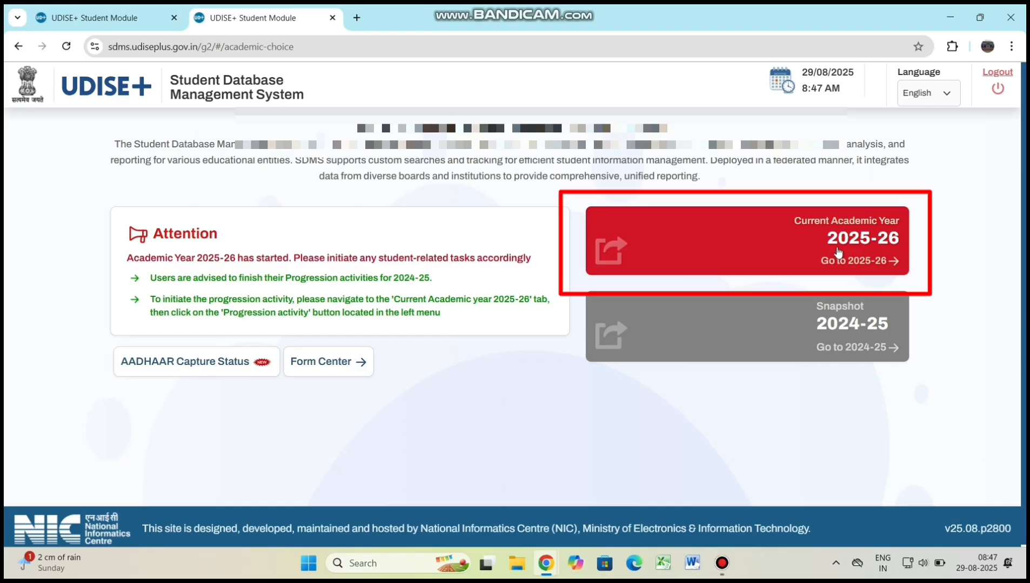
click(837, 248)
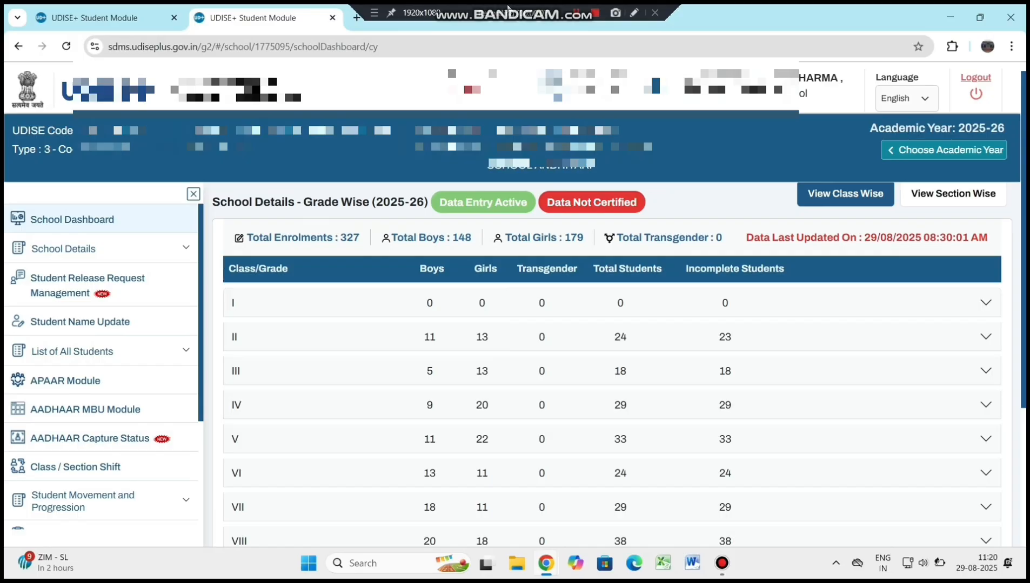
Open the General Profile (GP) of the first student listed in Class III, Section A.
click(986, 372)
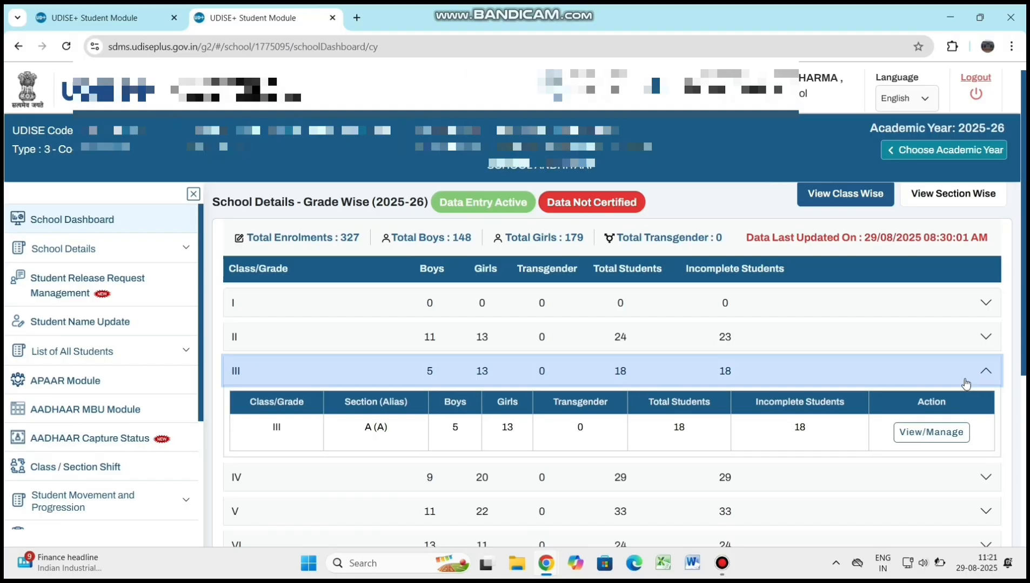
click(940, 435)
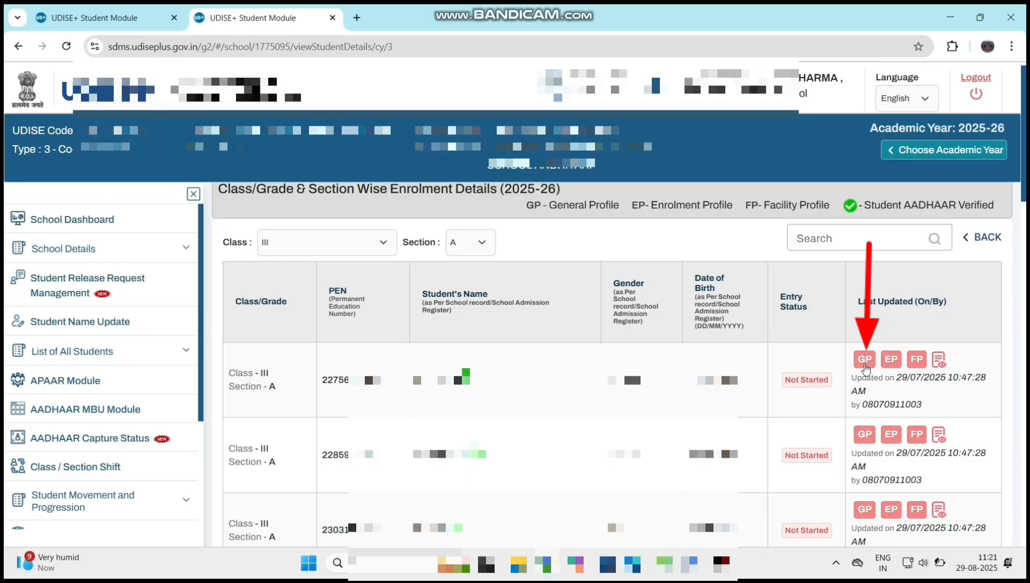
click(864, 360)
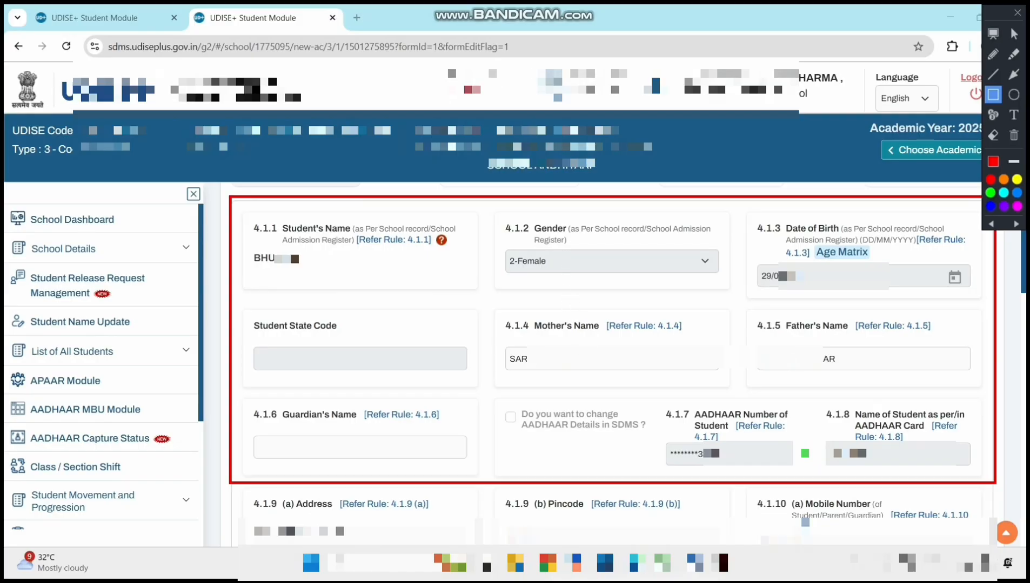
Review the parents' names, address, pincode, mobile numbers, contact email and mother tongue fields in the General Profile.
drag(497, 301, 962, 391)
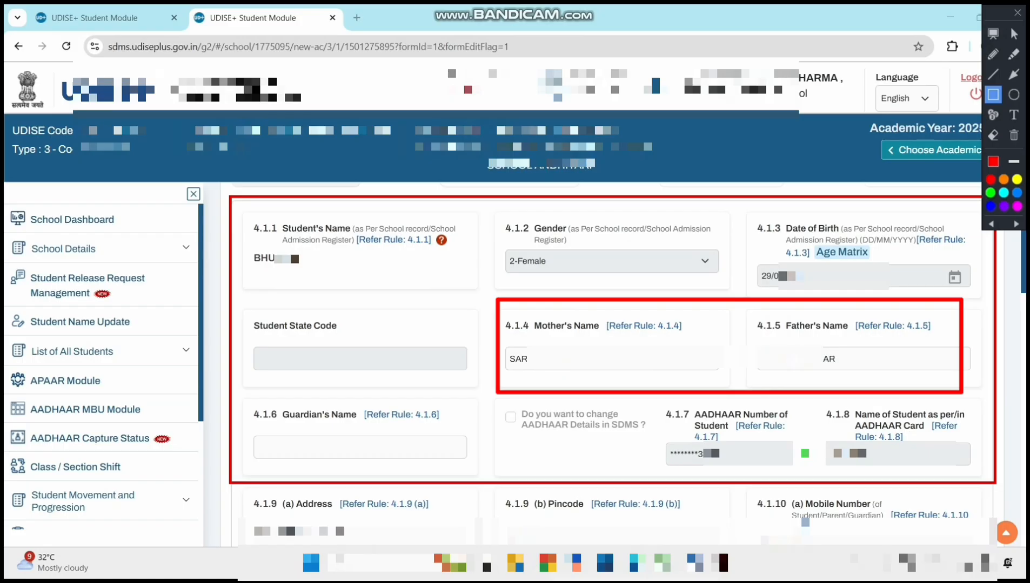
key(ctrl+z)
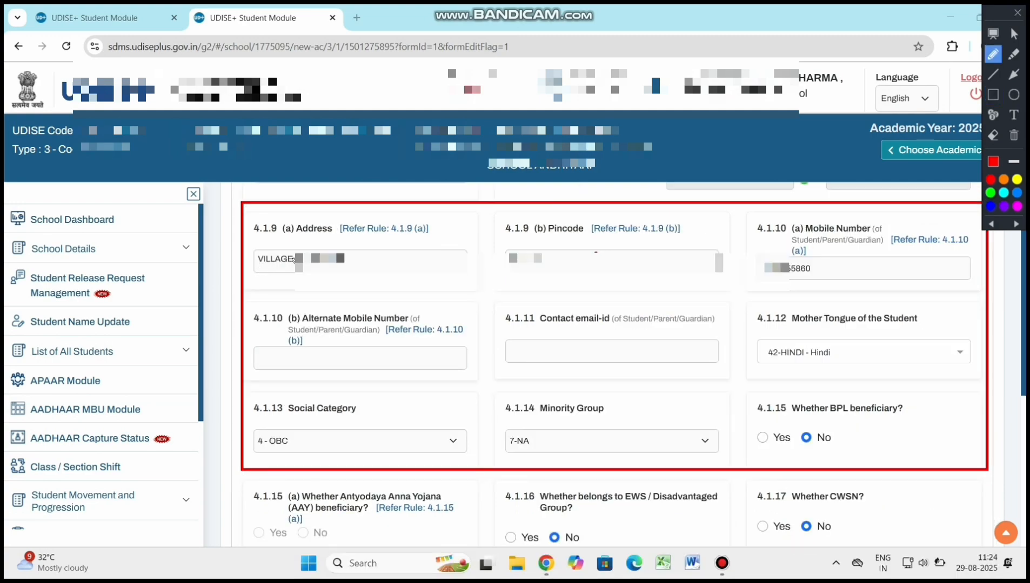
drag(296, 238, 338, 238)
drag(551, 236, 589, 236)
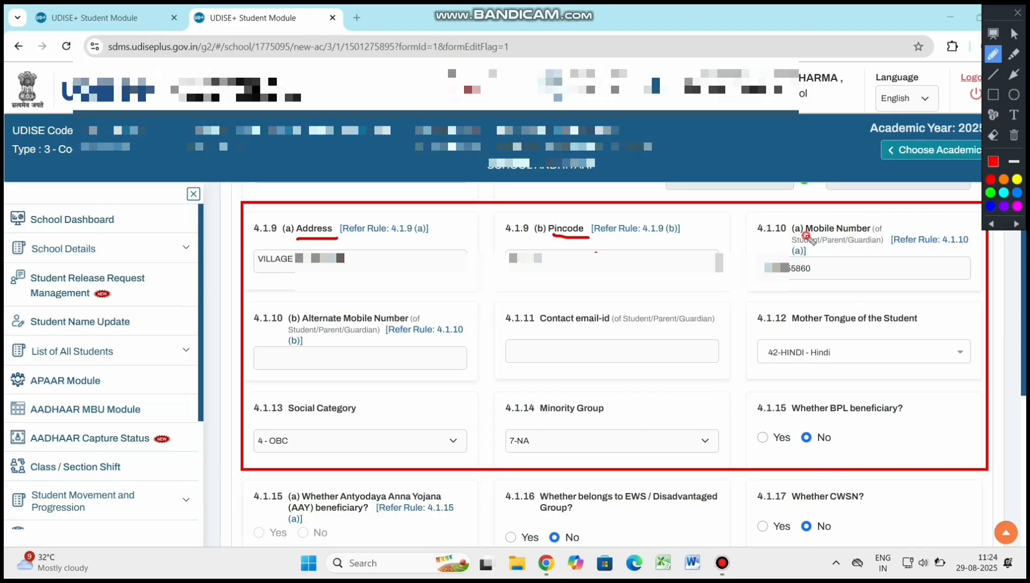
drag(805, 236, 884, 240)
drag(312, 324, 373, 326)
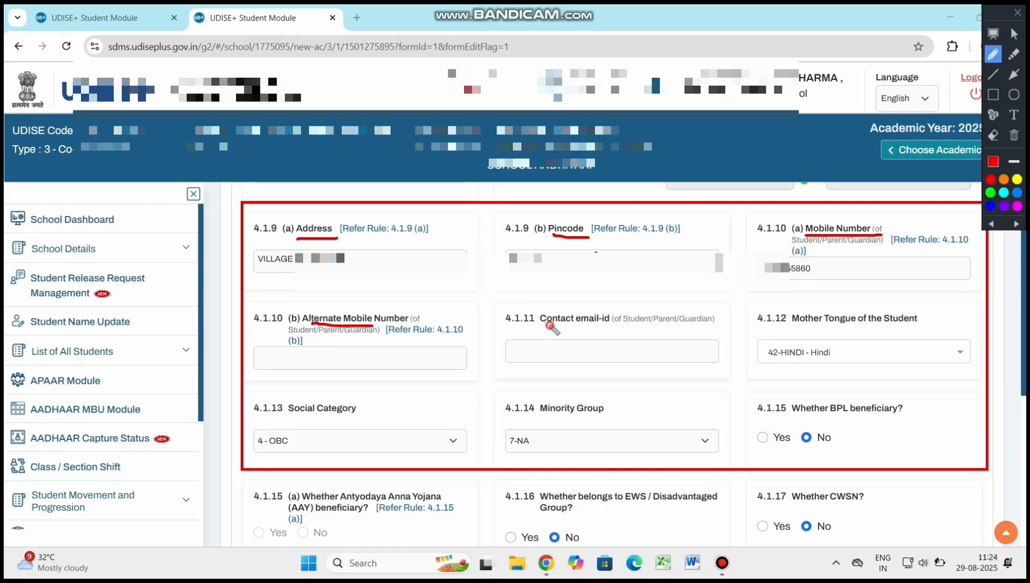
drag(549, 325, 612, 326)
drag(984, 320, 919, 319)
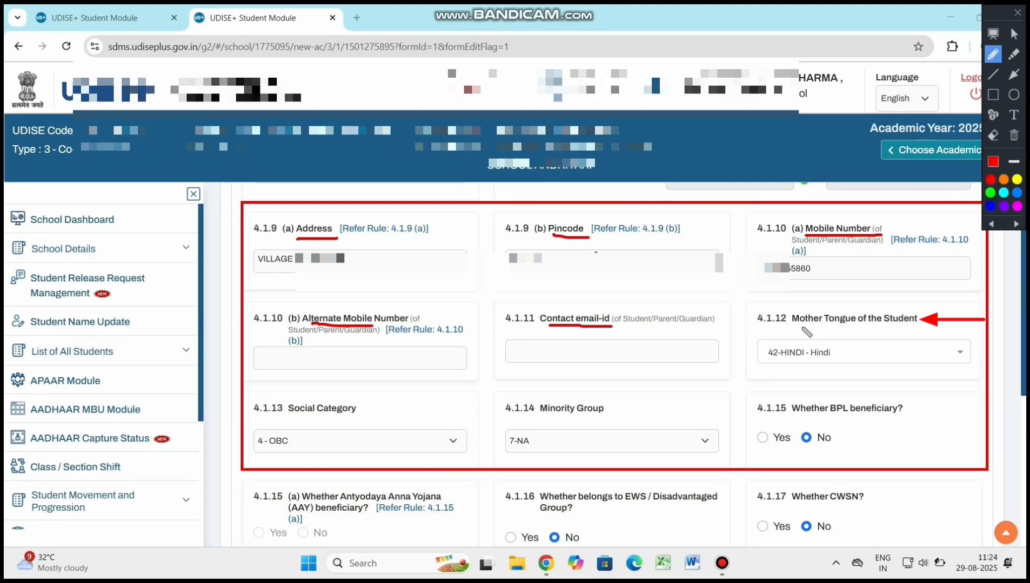
drag(792, 325, 909, 324)
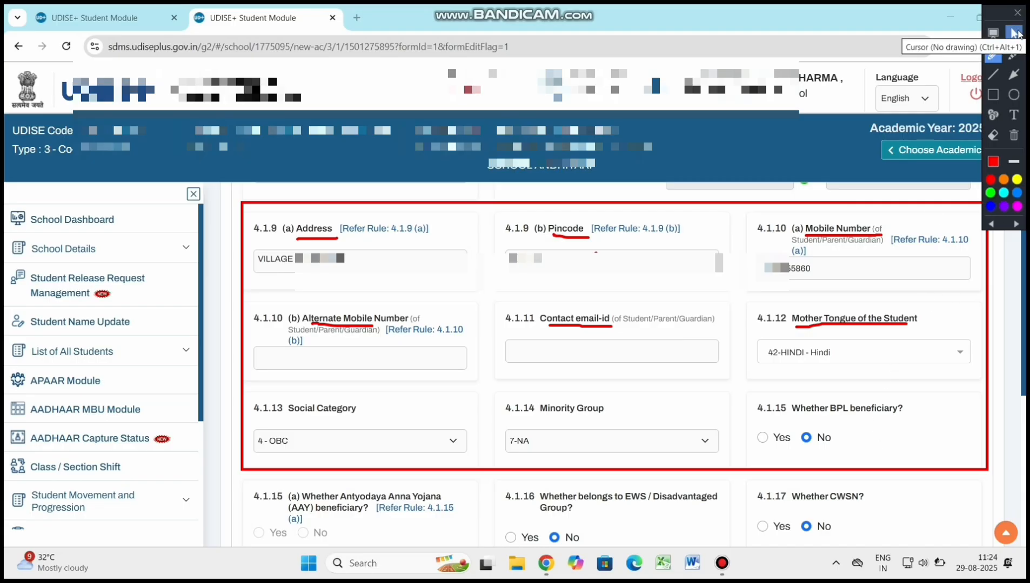
Set the Mother Tongue of the Student to 69-HINDI - Rajasthani.
click(1014, 33)
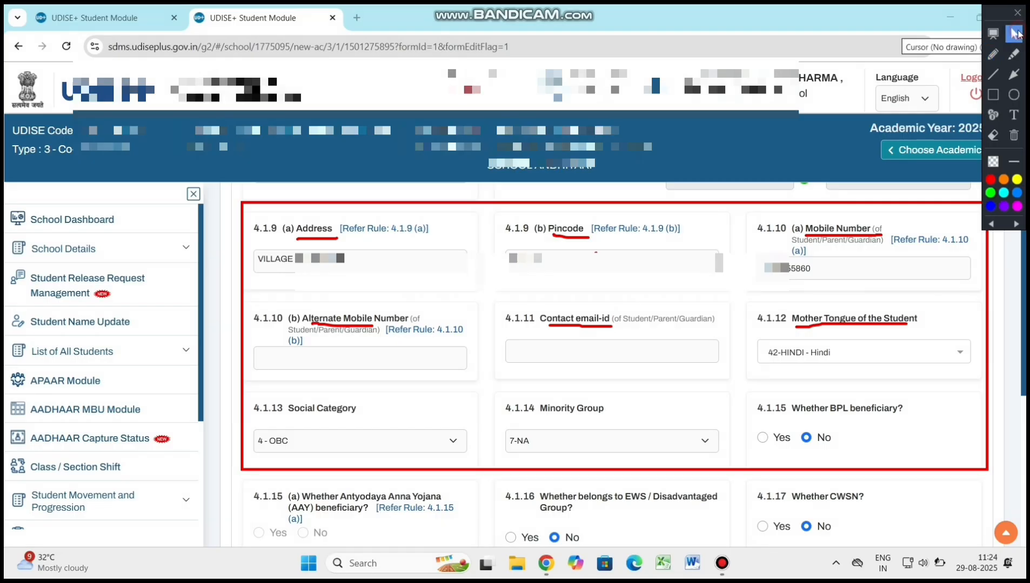
click(844, 357)
scroll(840, 378, down, 9)
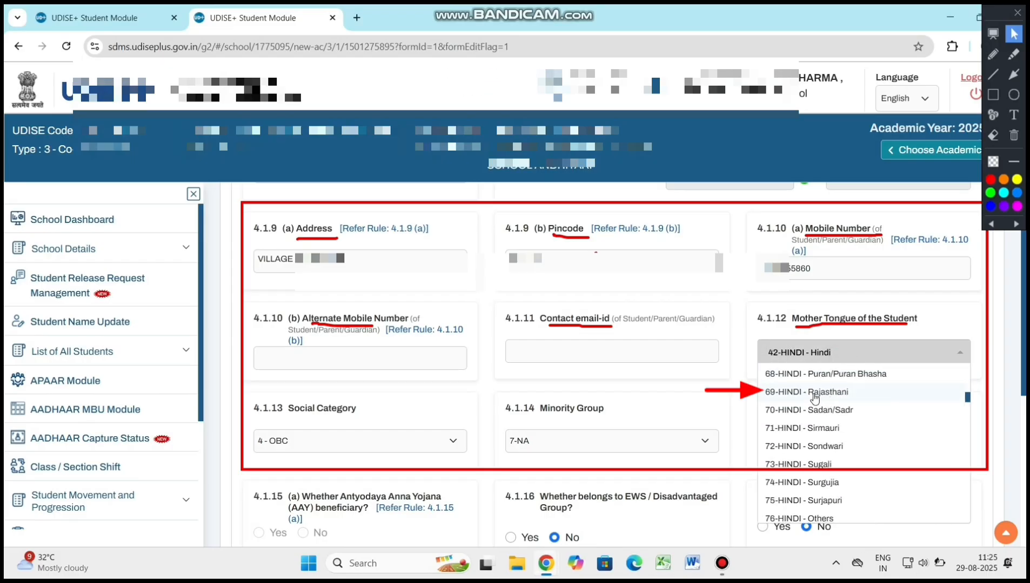
click(814, 392)
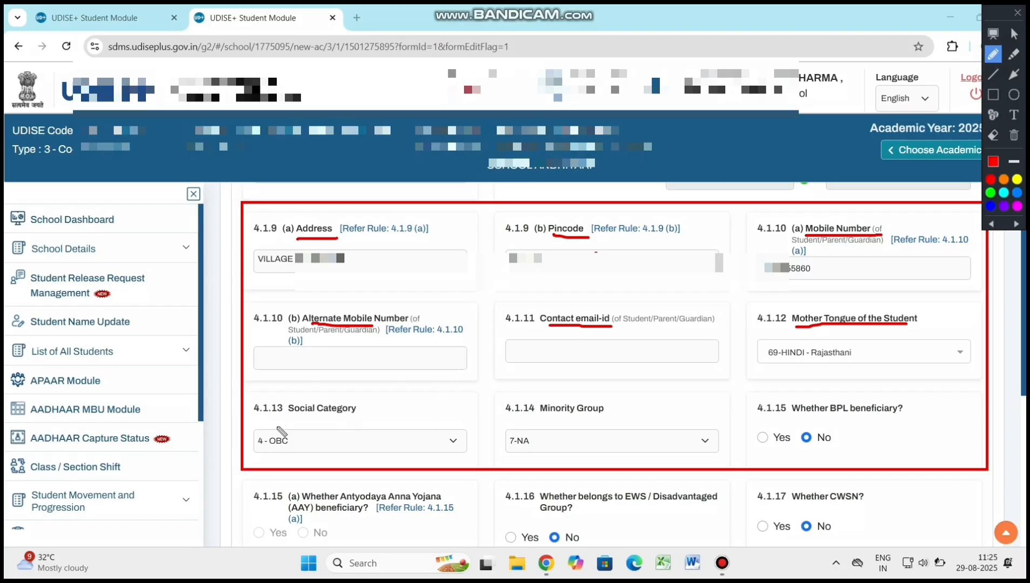
Review the Social Category, Minority Group, BPL beneficiary, EWS / Disadvantaged Group and CWSN fields of the General Profile.
drag(288, 415, 348, 419)
drag(542, 416, 596, 418)
drag(804, 425, 892, 423)
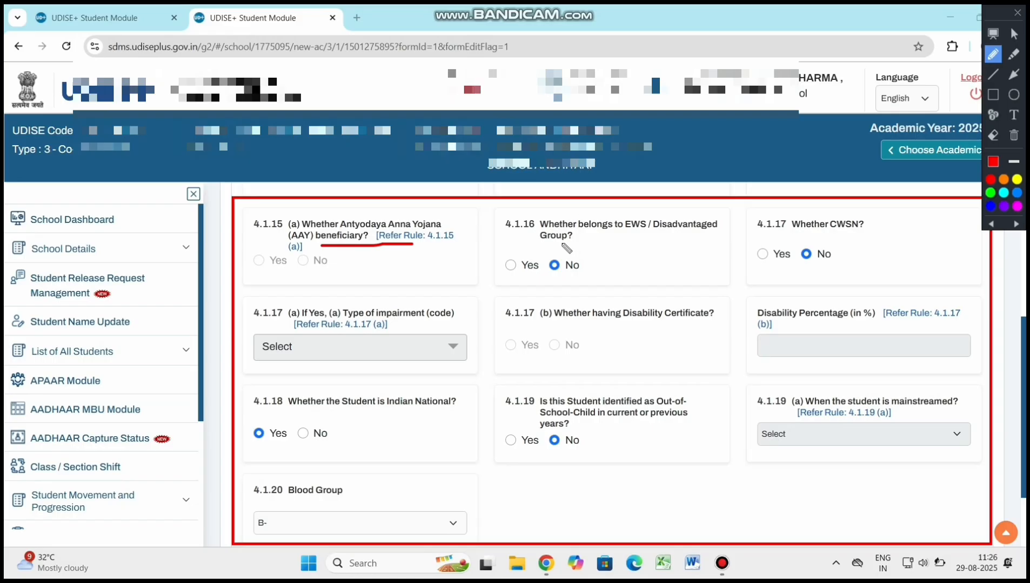
drag(552, 248, 711, 233)
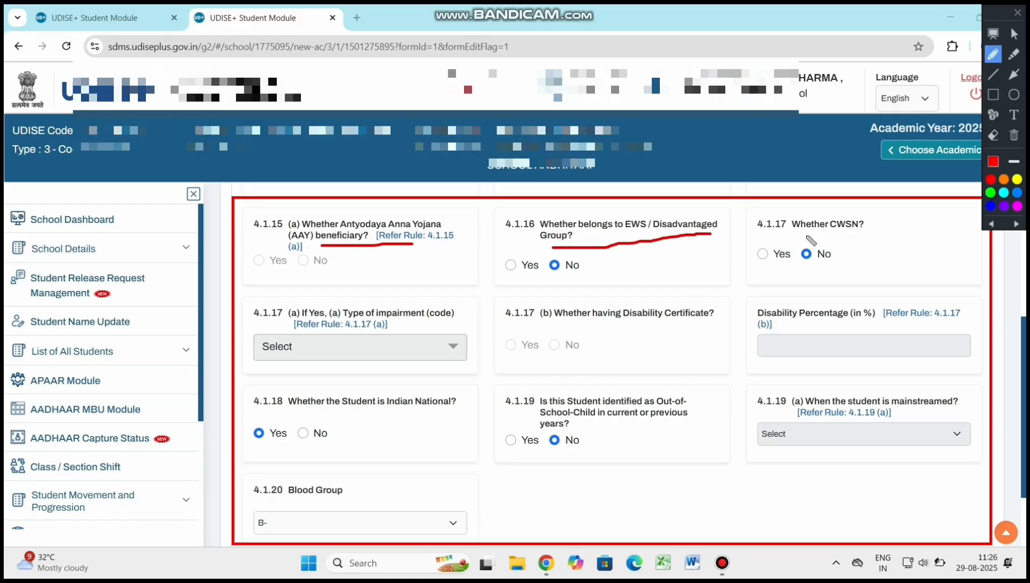
drag(781, 236, 864, 238)
click(805, 254)
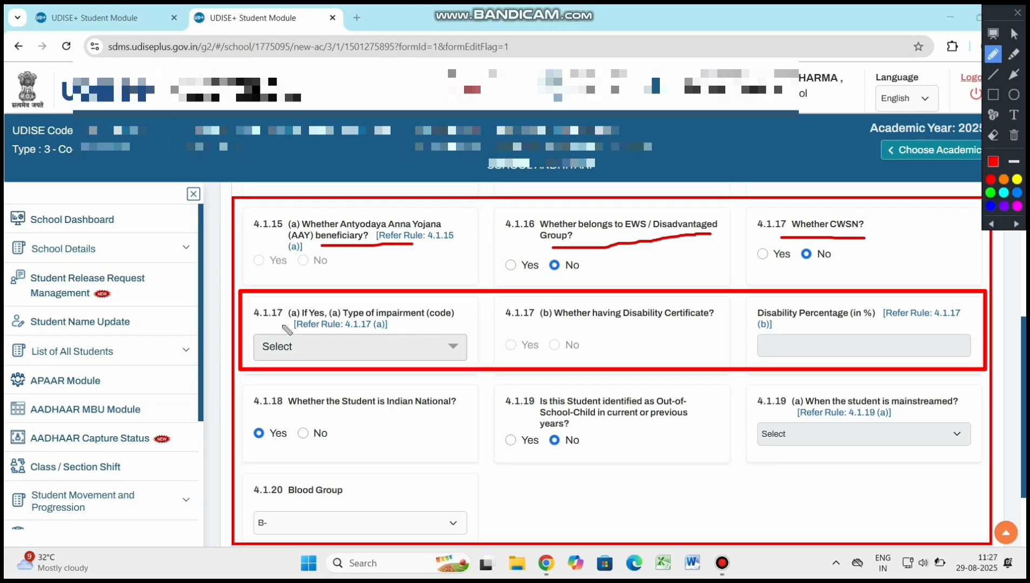
Review the impairment type, Disability Certificate, Disability Percentage, Indian National, Out-of-School-Child and mainstreaming fields.
drag(249, 322, 283, 321)
drag(630, 326, 724, 326)
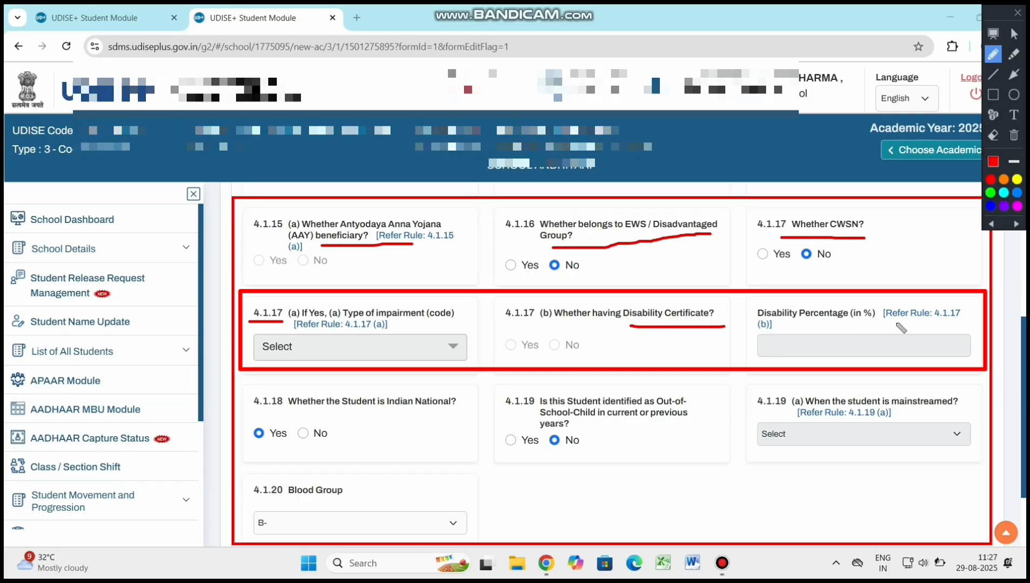
drag(818, 324, 868, 323)
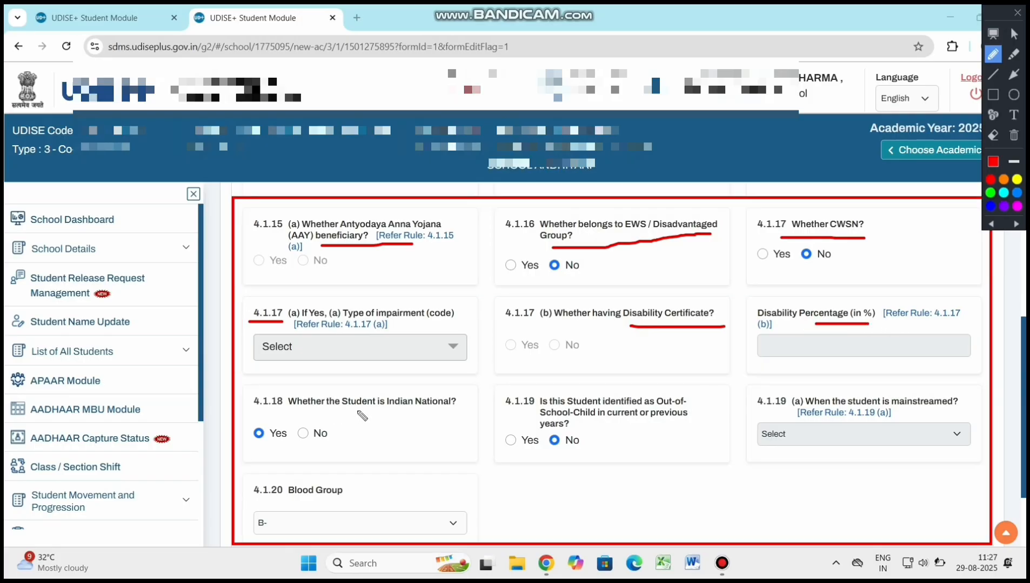
drag(368, 409, 428, 408)
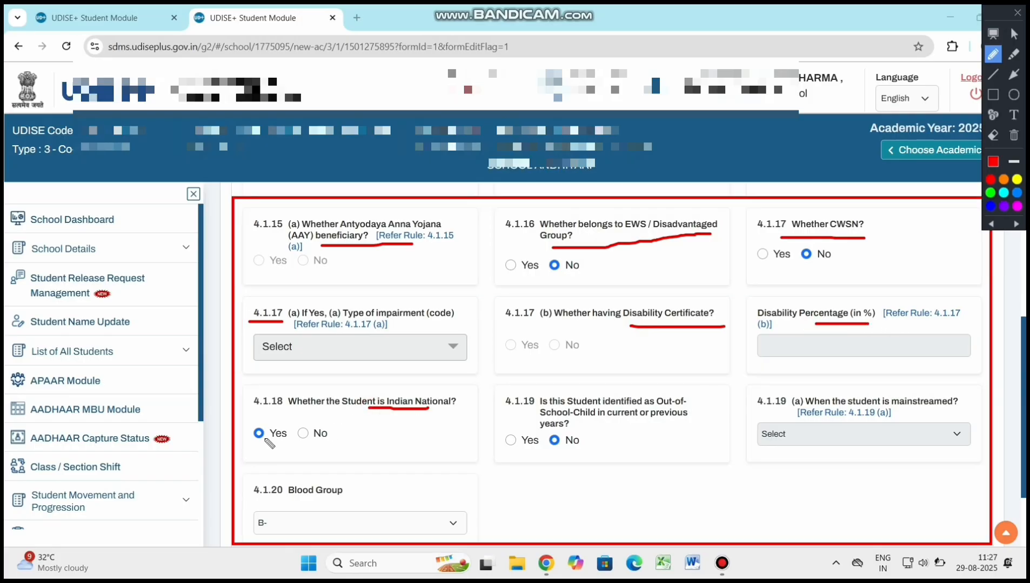
drag(259, 439, 272, 439)
mouse_move(608, 426)
mouse_down()
mouse_move(694, 428)
mouse_move(706, 408)
mouse_up()
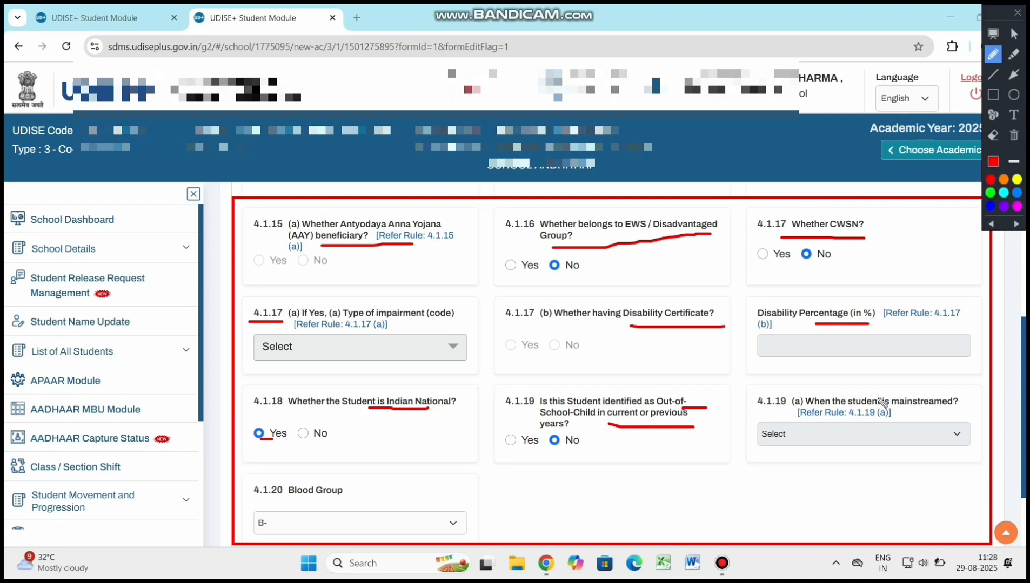
drag(675, 437, 755, 434)
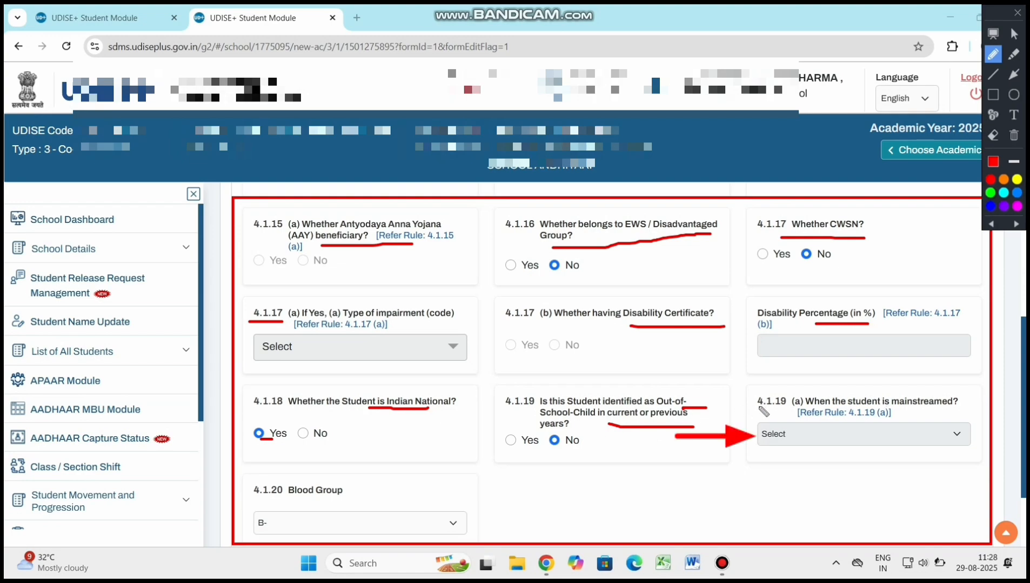
key(ctrl+z)
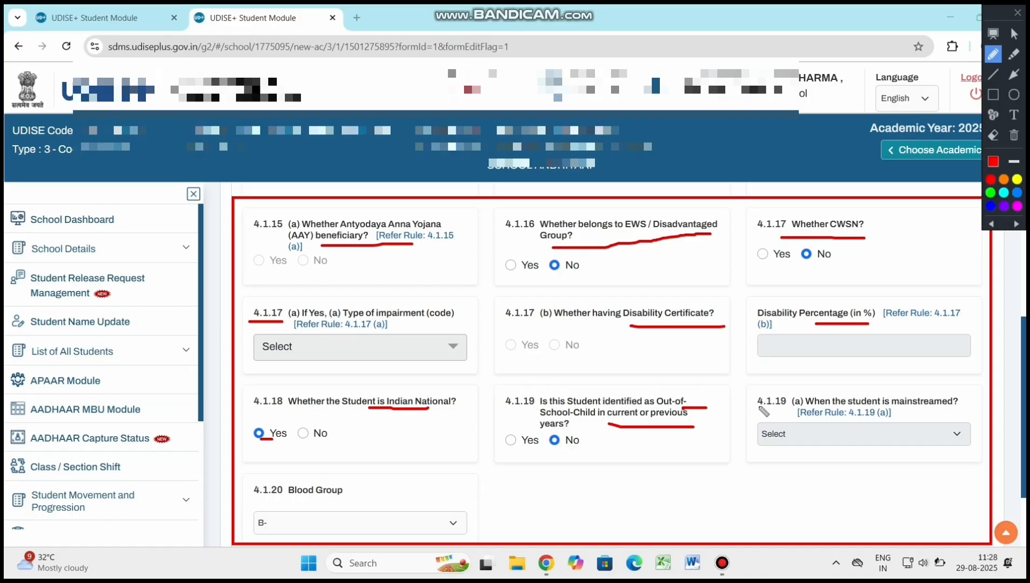
Set the student's Blood Group to B+ and save the General Profile.
click(1014, 34)
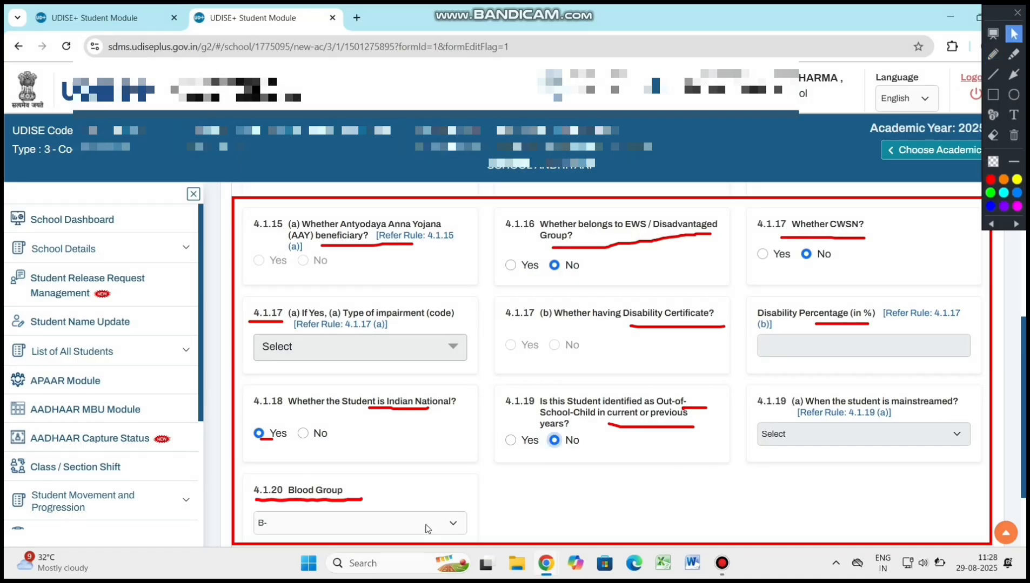
click(426, 528)
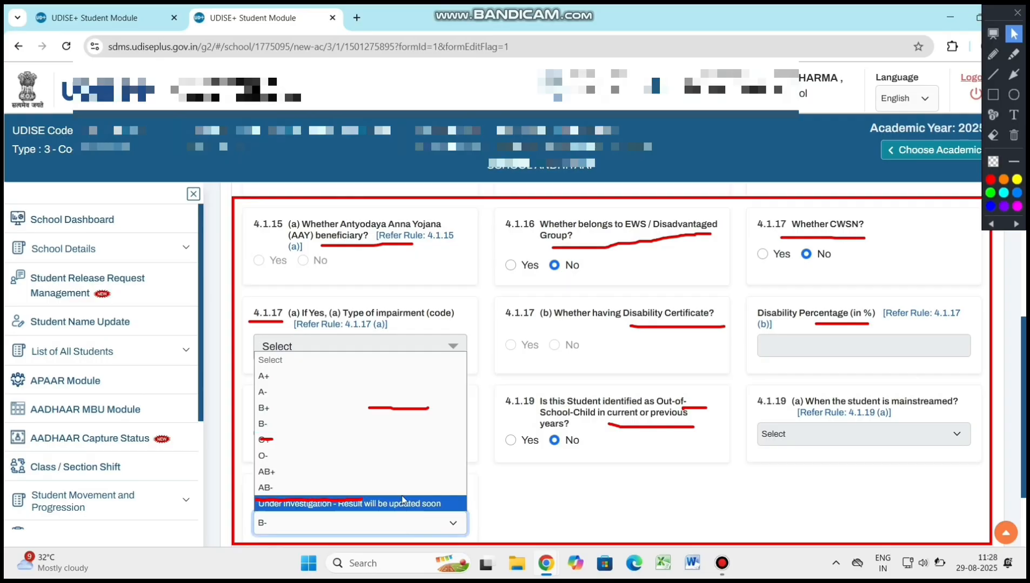
click(364, 413)
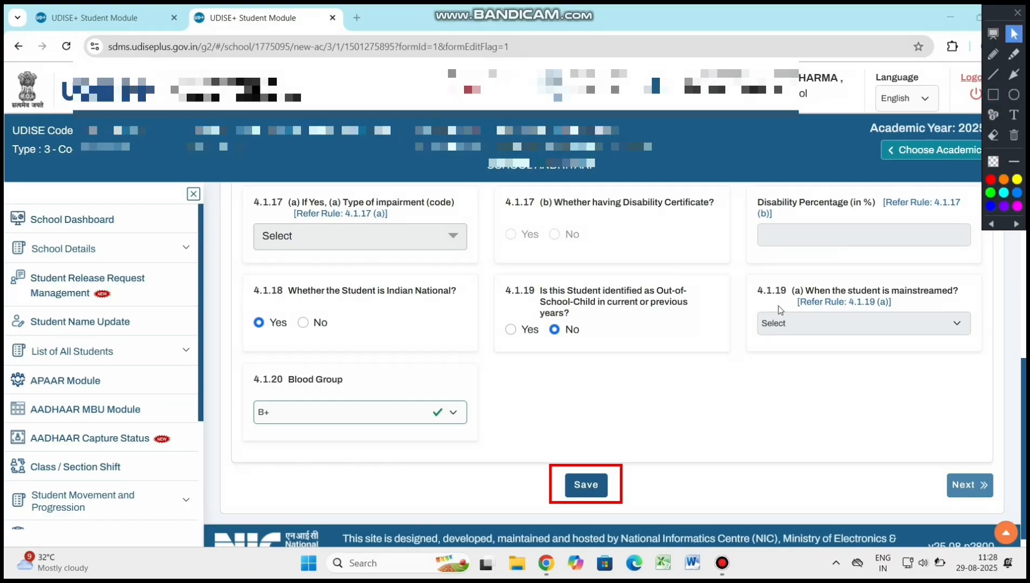
click(588, 488)
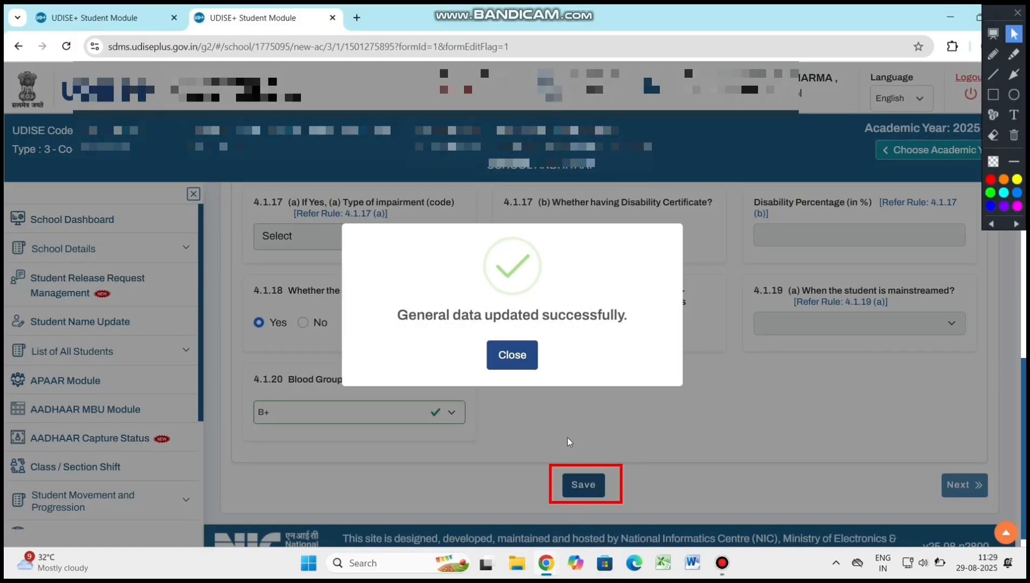
click(513, 357)
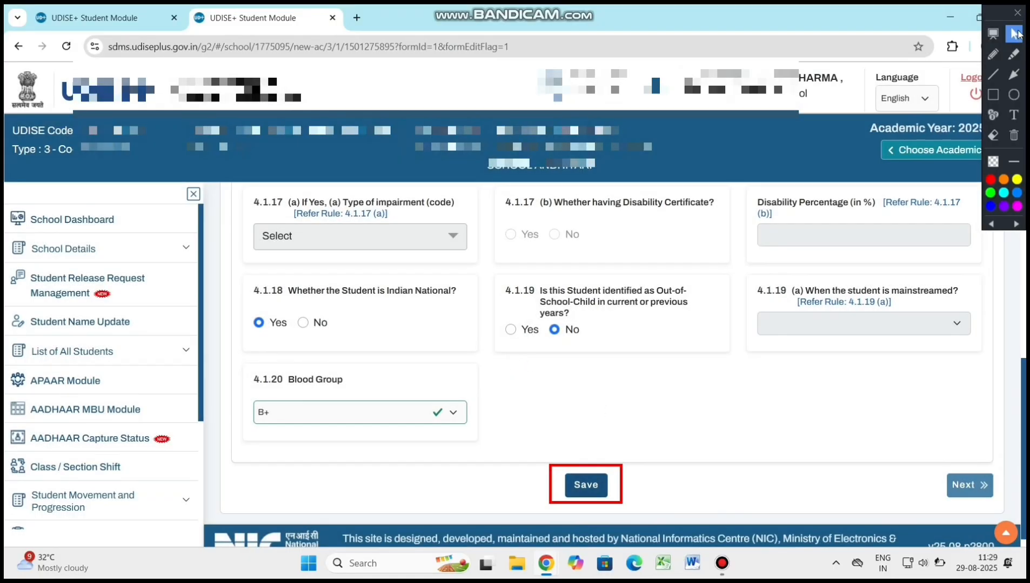
Proceed from the General Profile to the student's Enrolment Profile.
click(992, 135)
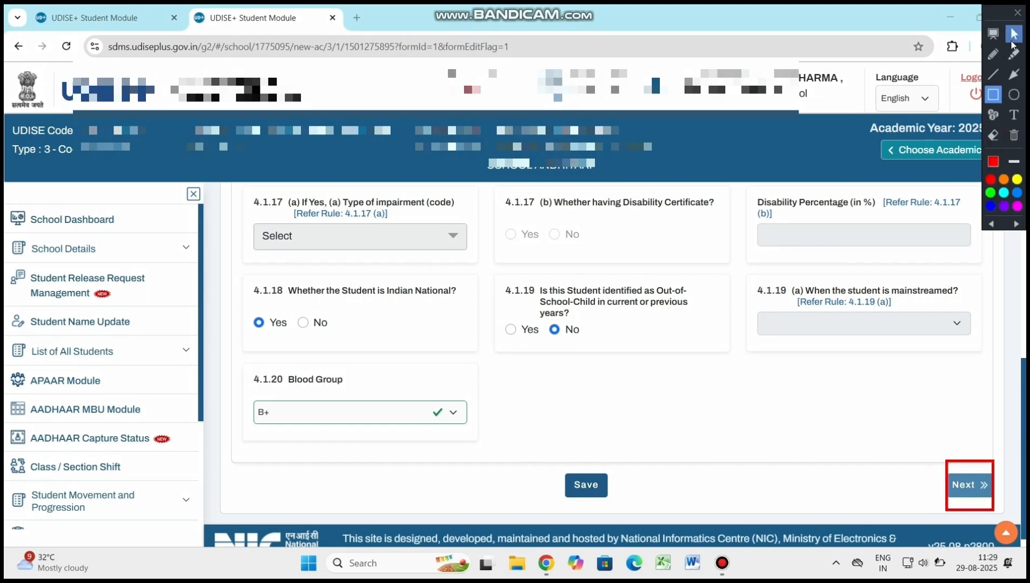
click(1012, 37)
click(970, 485)
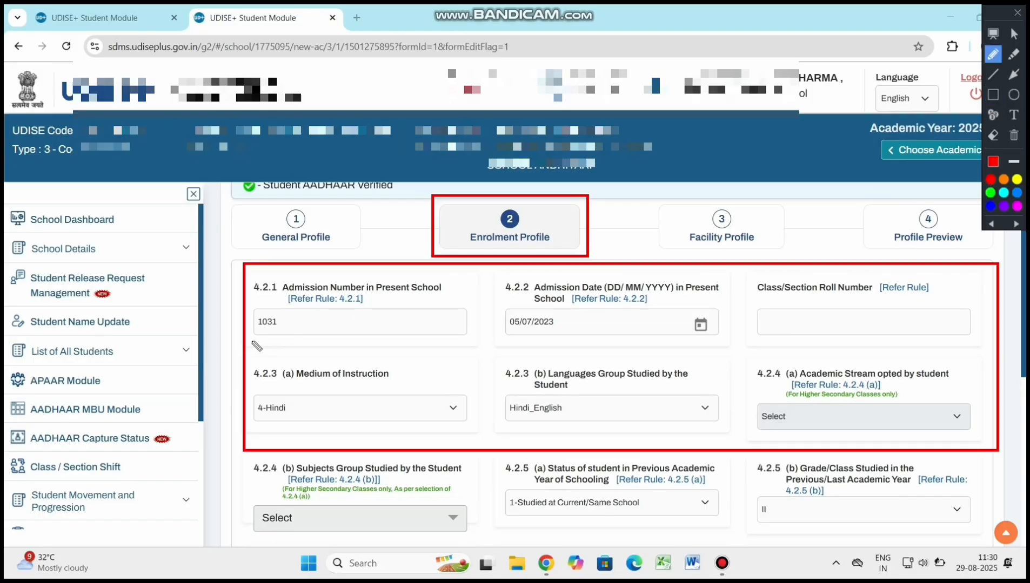
Check the admission number and admission date, and set the Class/Section Roll Number to 301.
drag(256, 336, 292, 330)
drag(519, 335, 559, 332)
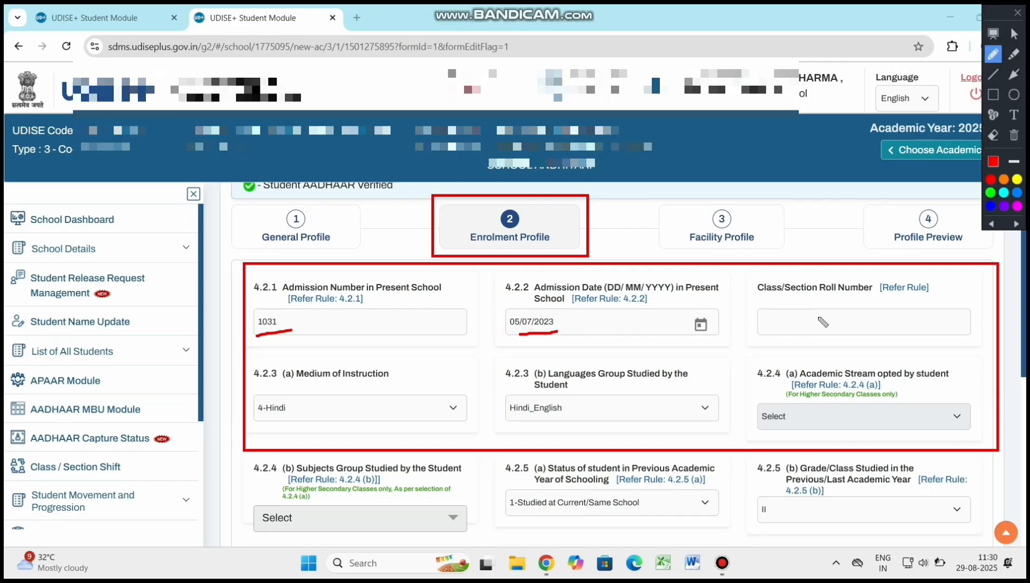
drag(760, 301, 845, 299)
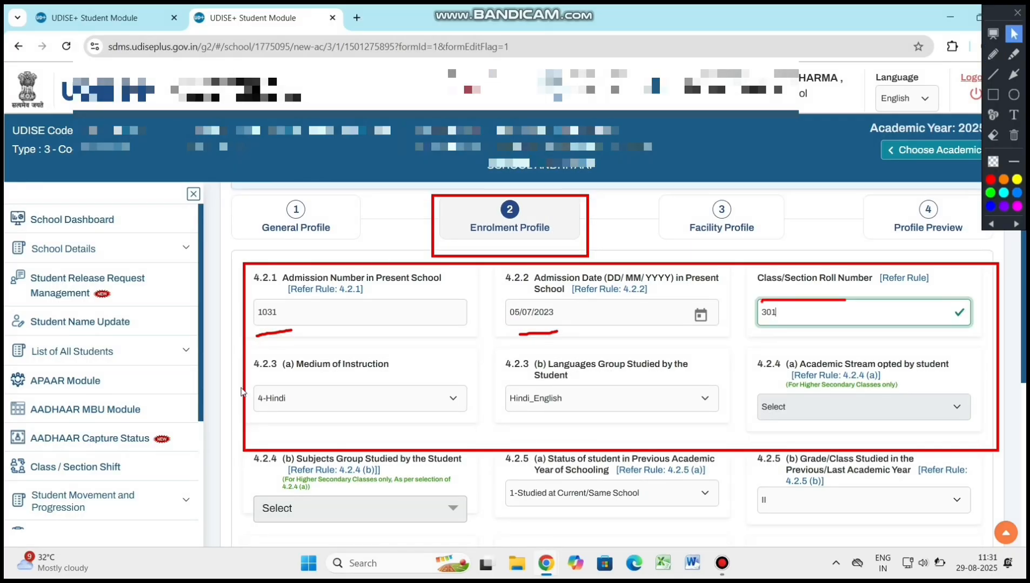
Check the Medium of Instruction, Languages Group and Academic Stream fields in the student's Enrolment Profile.
click(992, 54)
drag(277, 412, 315, 402)
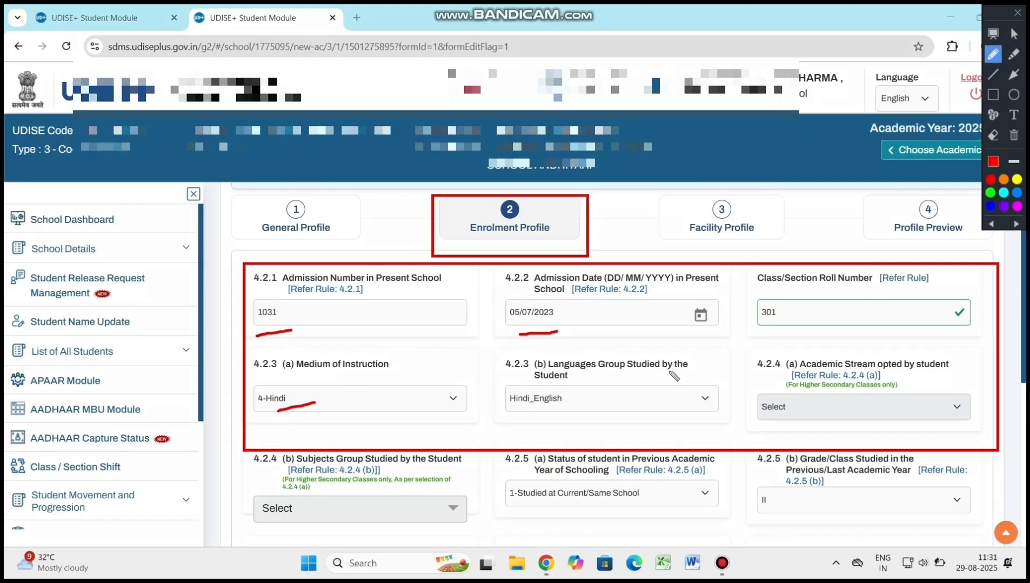
drag(521, 409, 572, 409)
drag(797, 389, 878, 393)
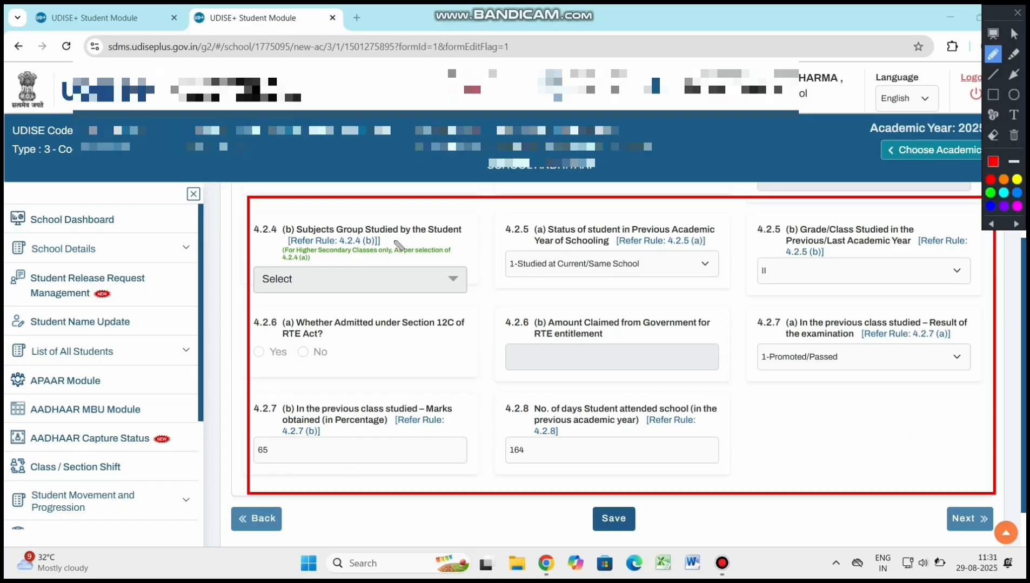
Check the Subjects Group, the previous academic year's schooling status and the previous grade/class fields.
mouse_move(341, 260)
mouse_down()
mouse_move(393, 262)
mouse_move(442, 235)
mouse_up()
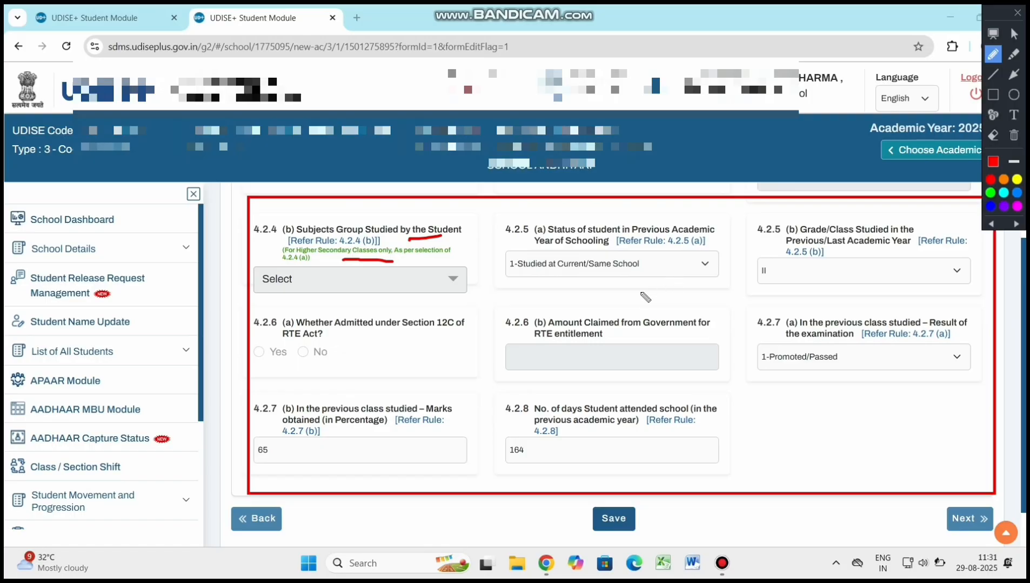
drag(533, 250, 614, 251)
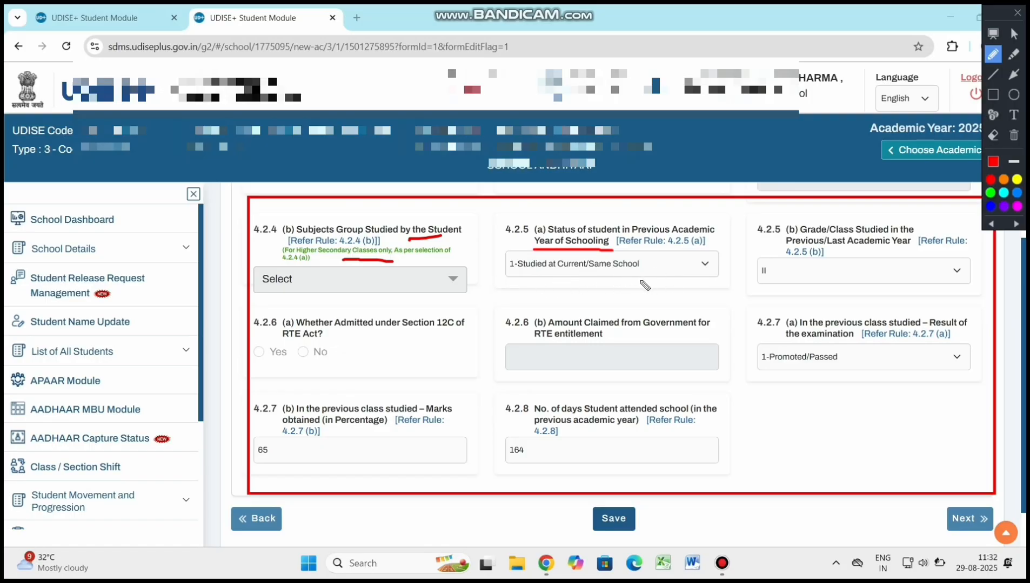
key(ctrl+z)
drag(777, 282, 819, 277)
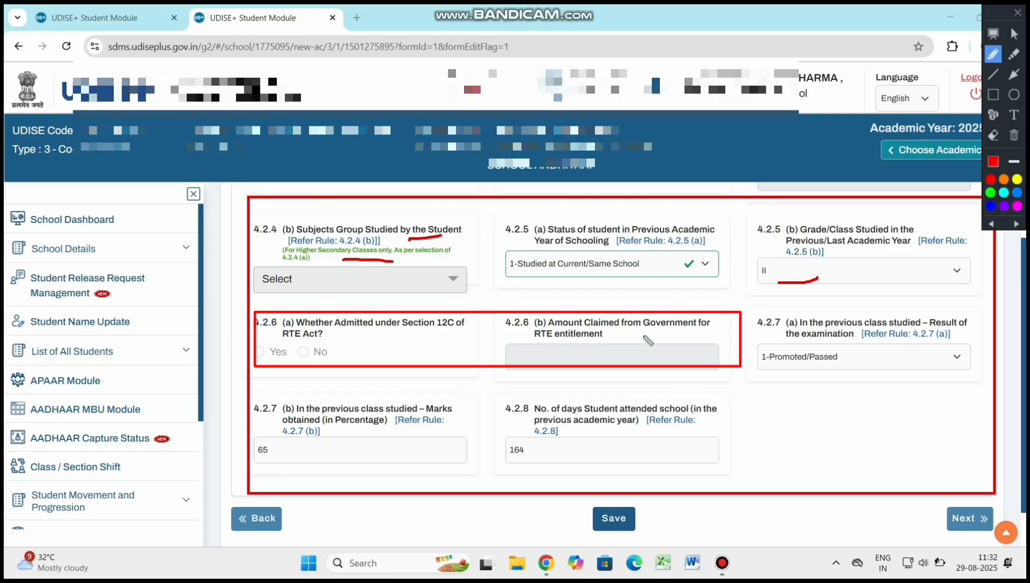
Check the RTE amount, previous examination result, marks percentage and days-attended fields.
drag(622, 337, 665, 335)
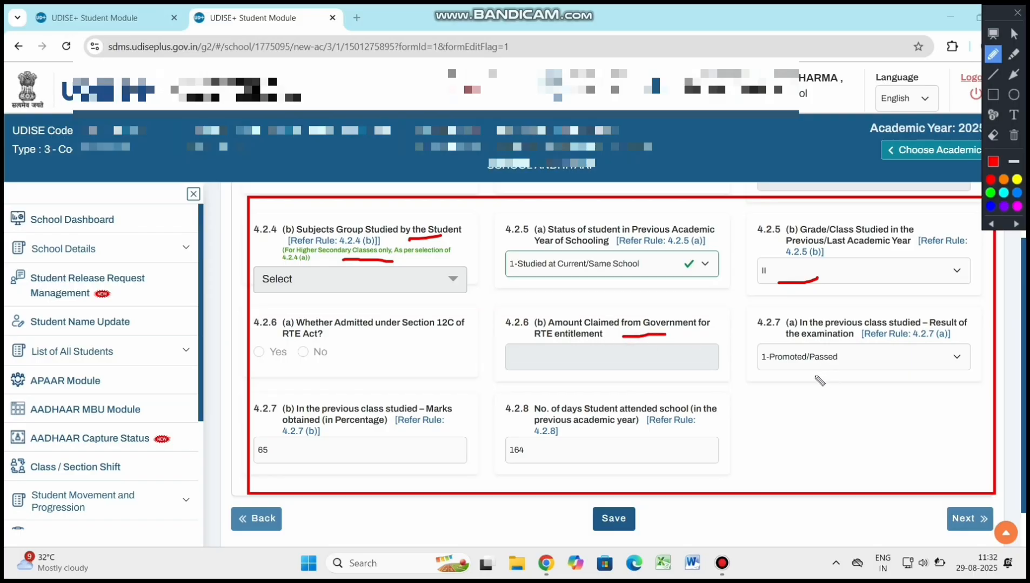
drag(837, 363, 904, 348)
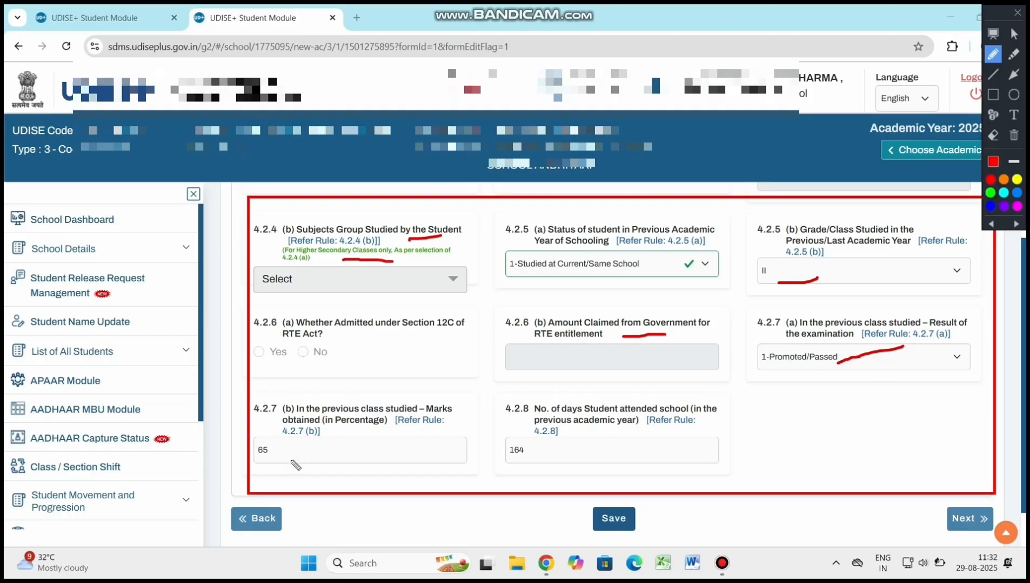
drag(291, 461, 344, 455)
drag(542, 457, 586, 451)
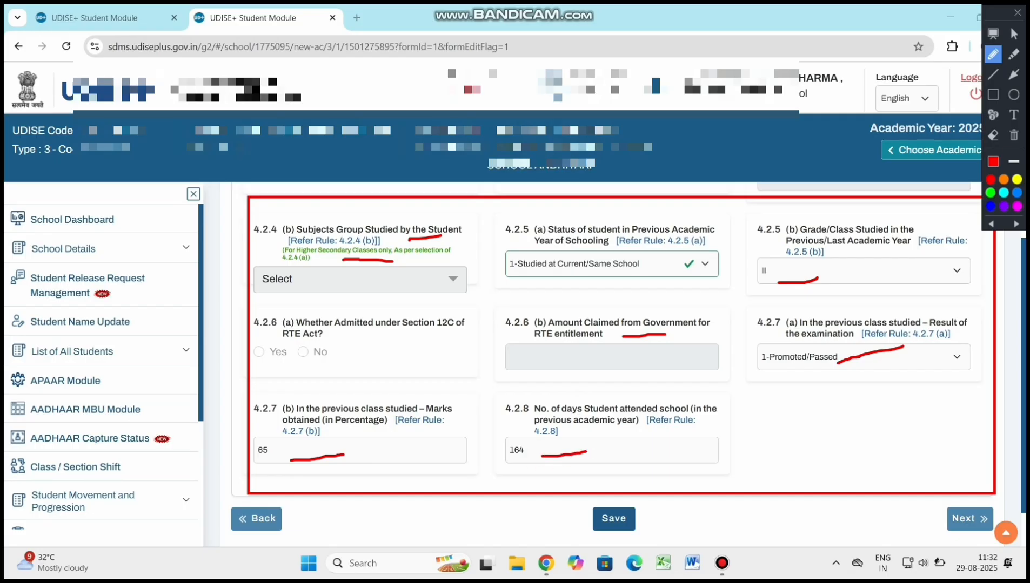
Save the Enrolment Profile and proceed to the student's Facility Profile.
click(1014, 35)
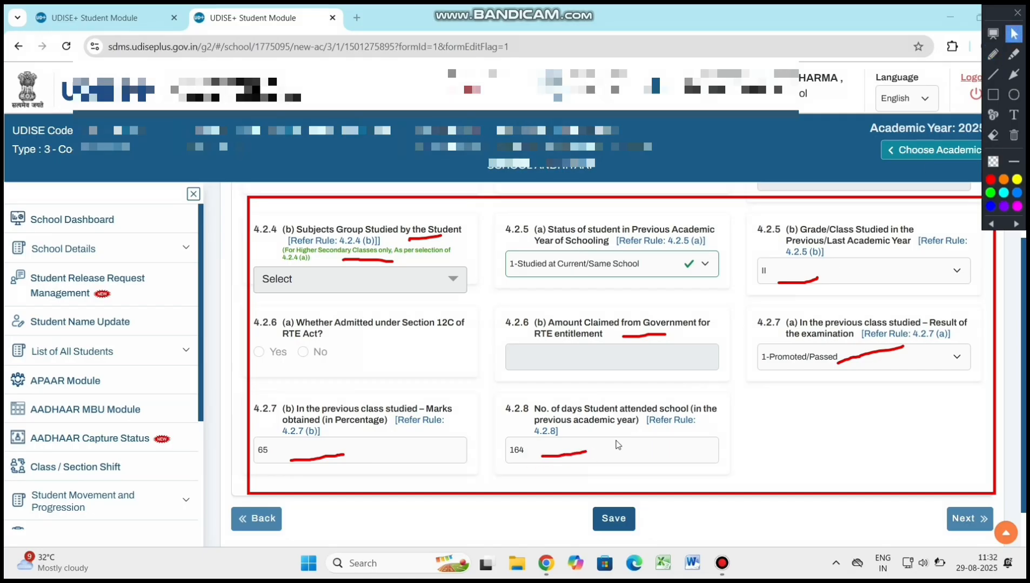
click(613, 518)
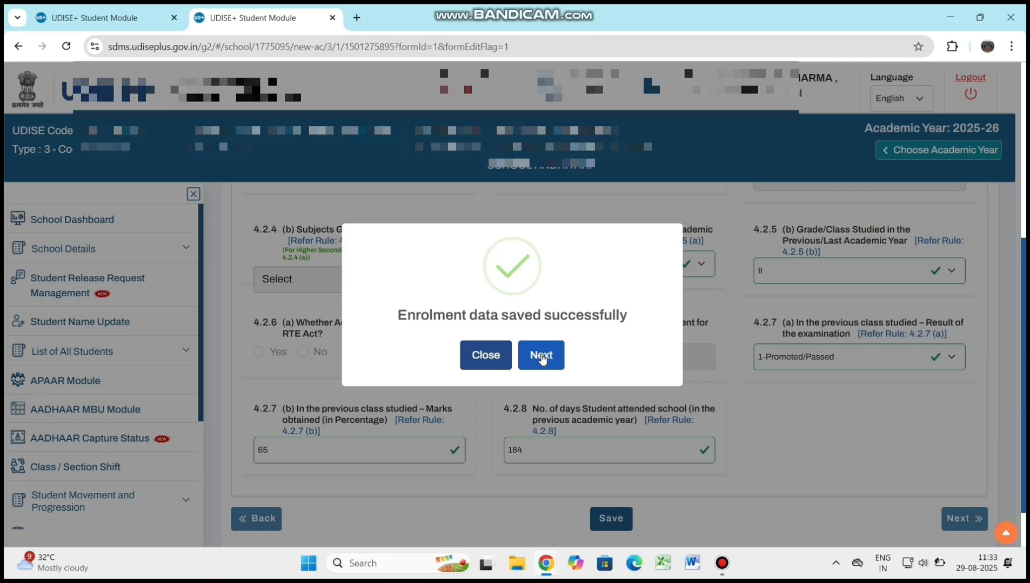
click(541, 356)
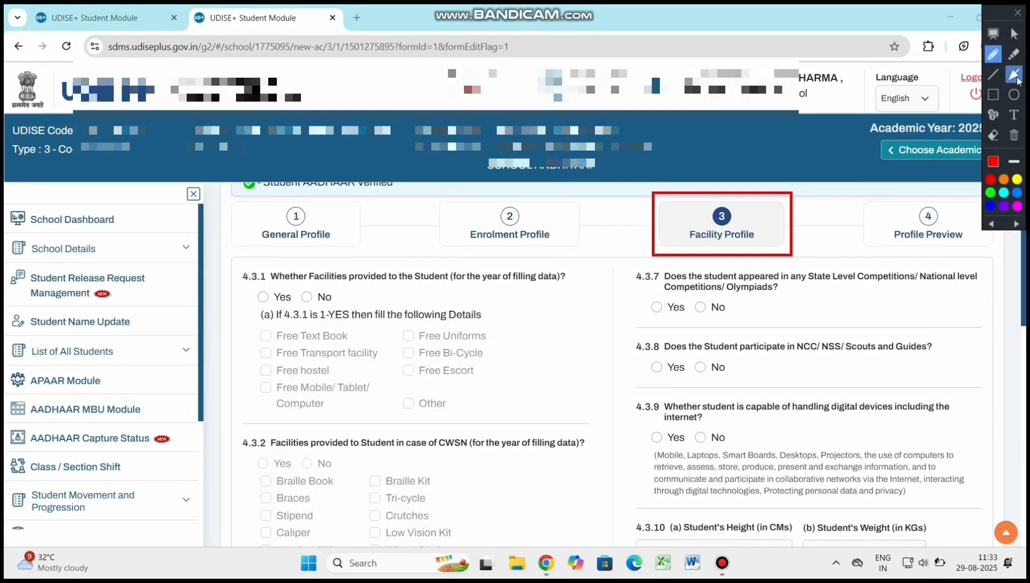
click(1014, 75)
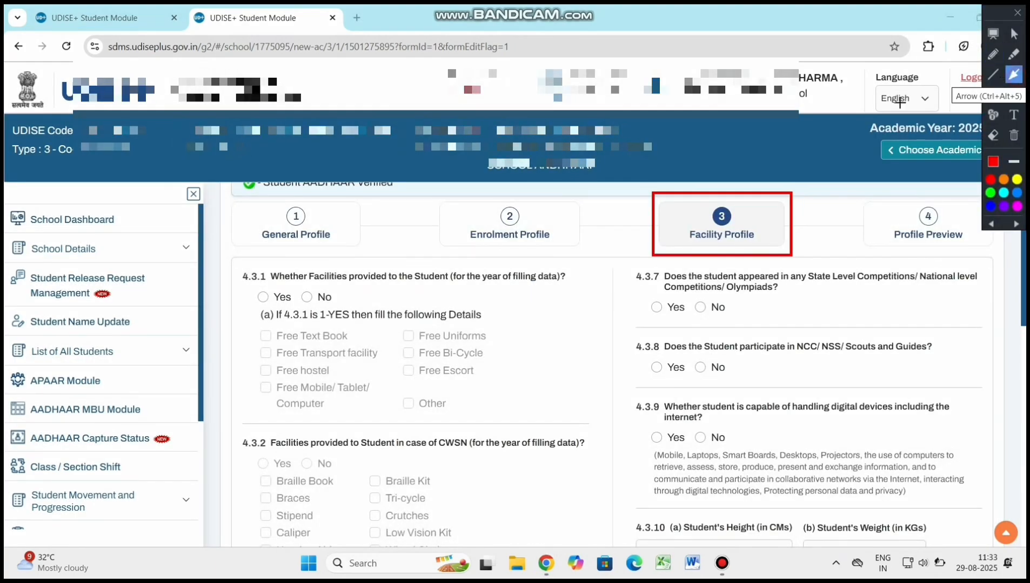
click(993, 54)
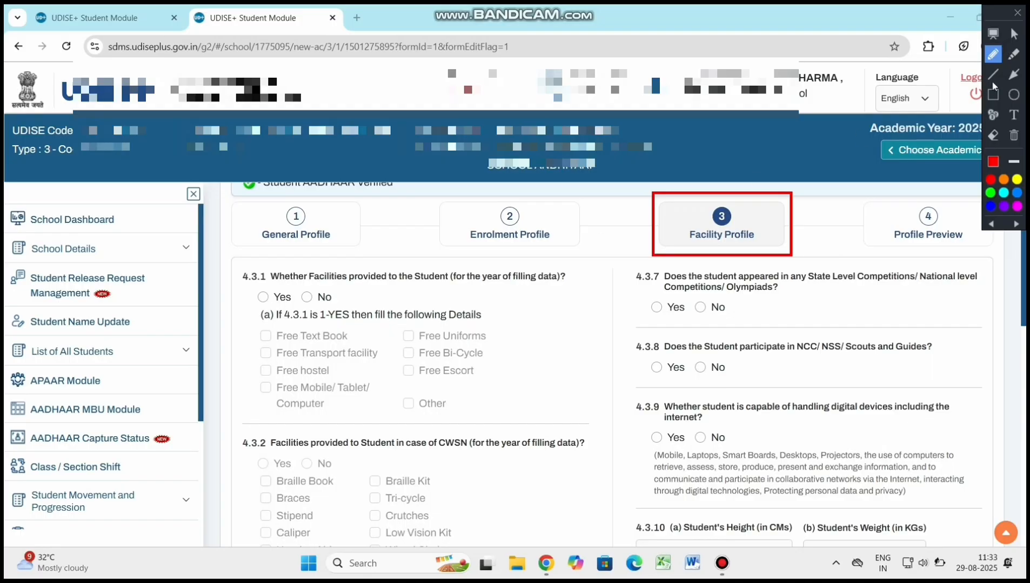
click(1014, 34)
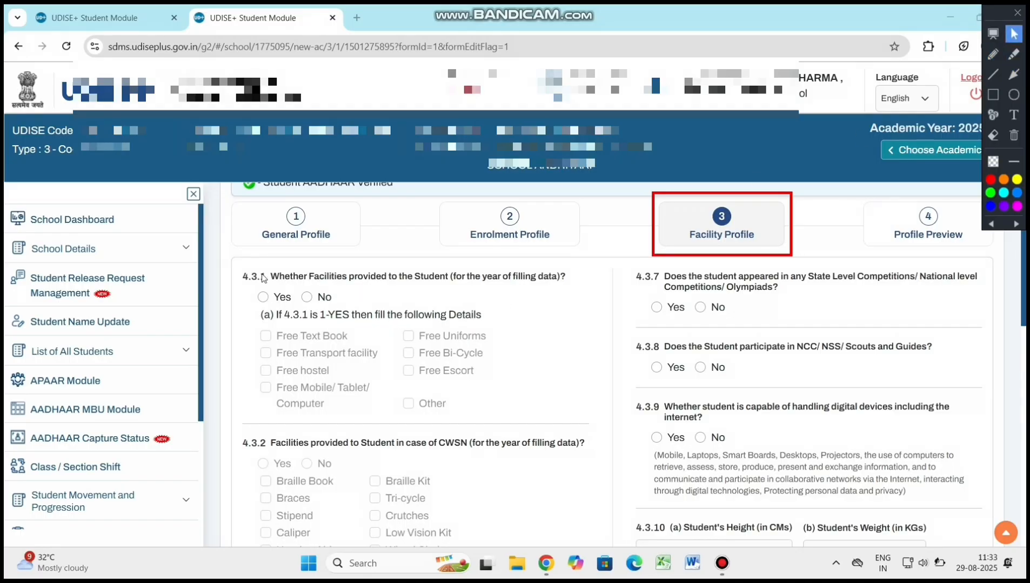
Answer Yes for facilities provided to the student and select Free Text Book and Free Uniforms.
click(264, 297)
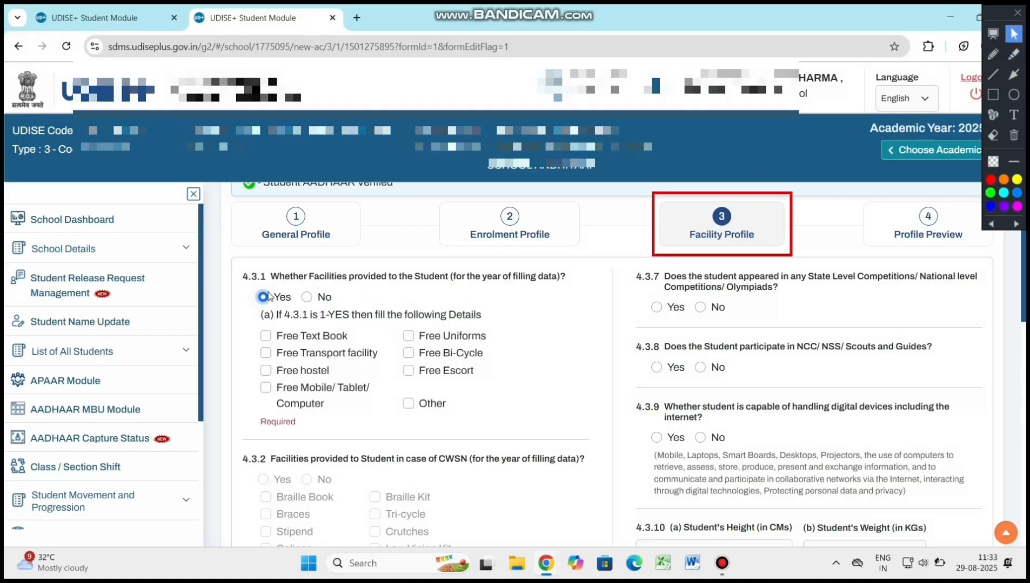
click(266, 335)
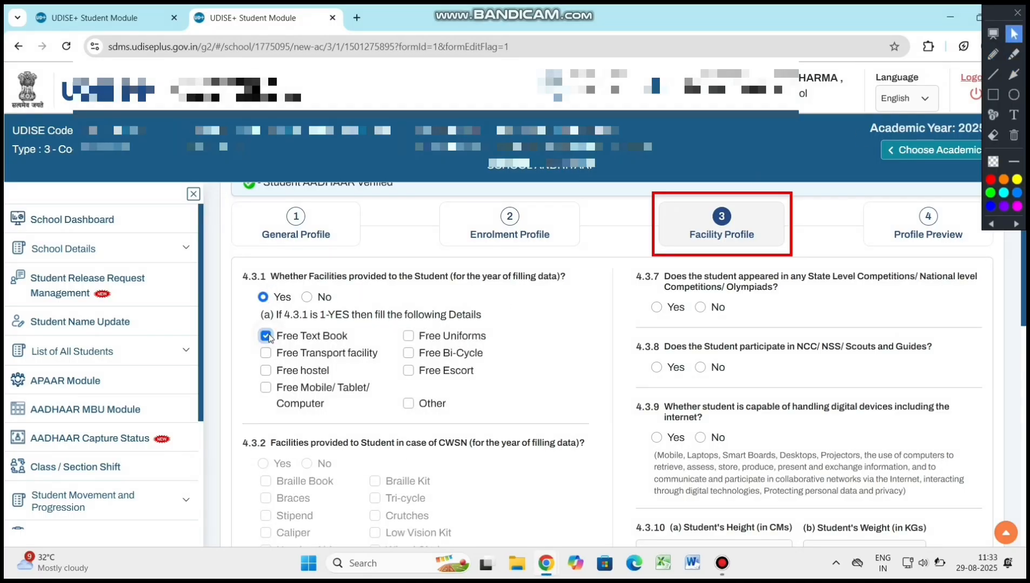
click(409, 336)
Answer No to the Specific Learning Disability, Autism Spectrum Disorder and ADHD screening questions and to Gifted/Talented.
scroll(432, 351, down, 4)
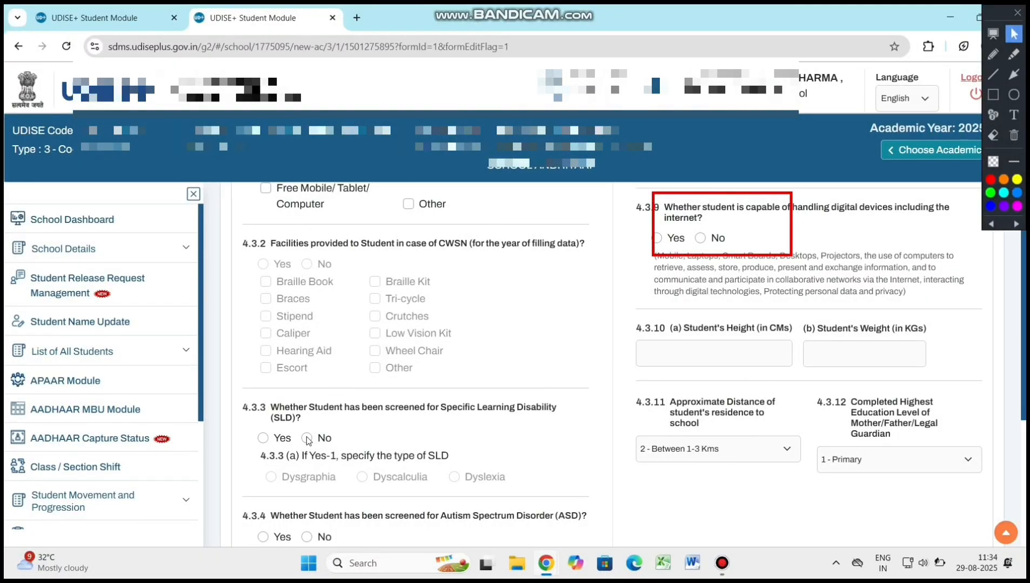
click(307, 438)
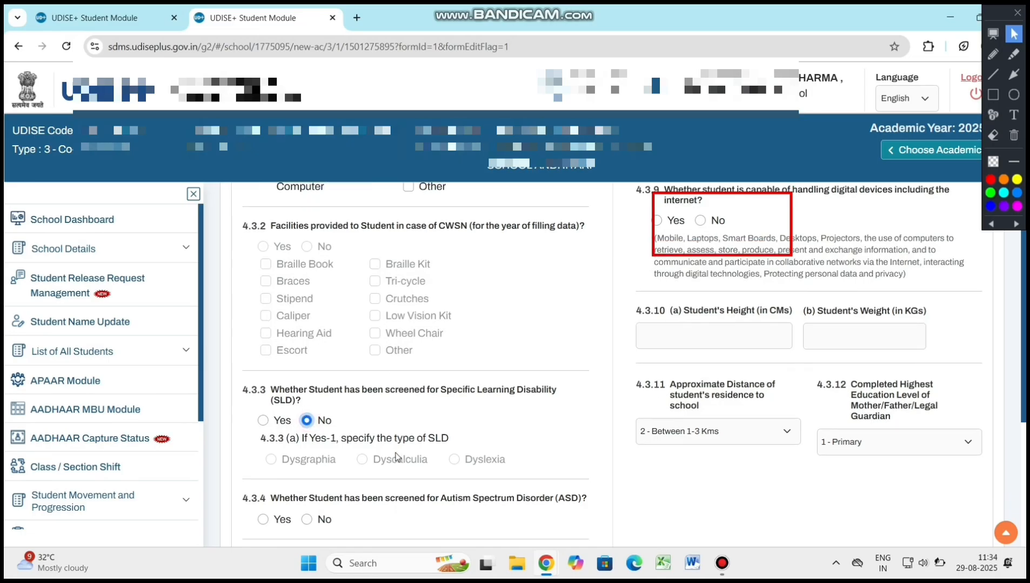
scroll(397, 456, down, 3)
scroll(397, 457, down, 1)
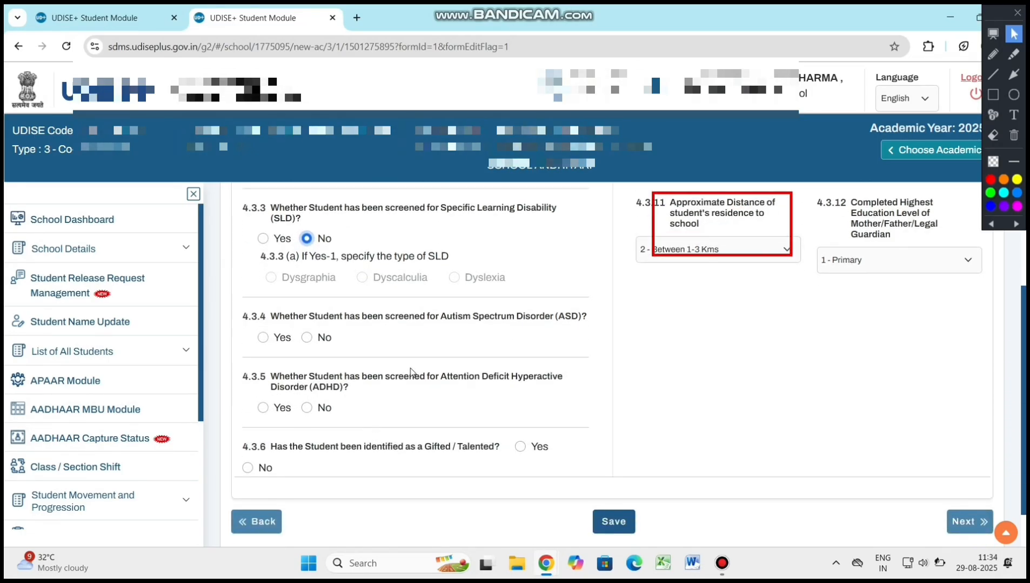
click(307, 339)
click(311, 411)
click(249, 470)
Answer No for State/National competitions or Olympiads, NCC/NSS/Scouts and Guides participation, and capability of handling digital devices.
scroll(795, 421, up, 9)
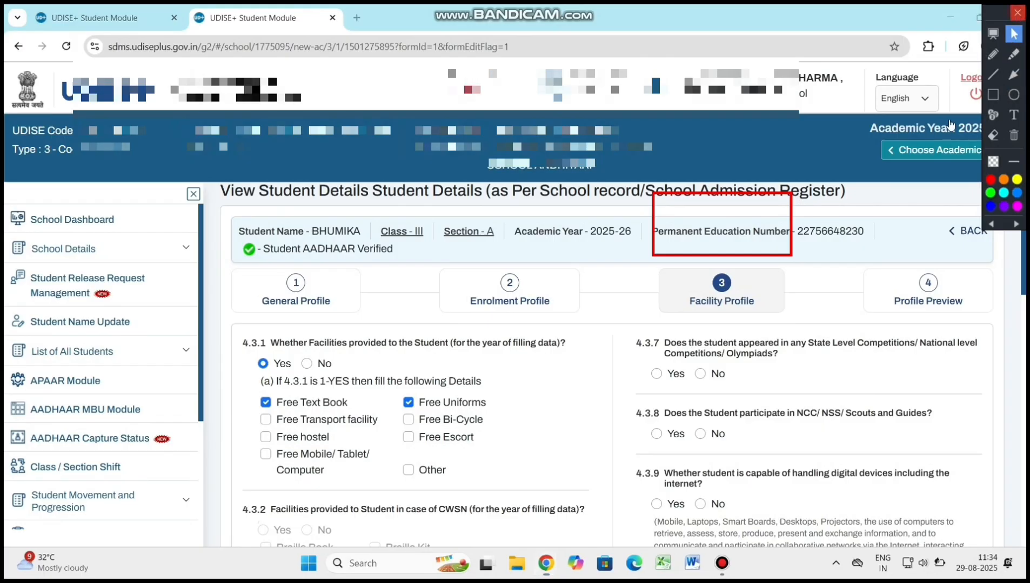
click(1017, 14)
scroll(772, 323, down, 1)
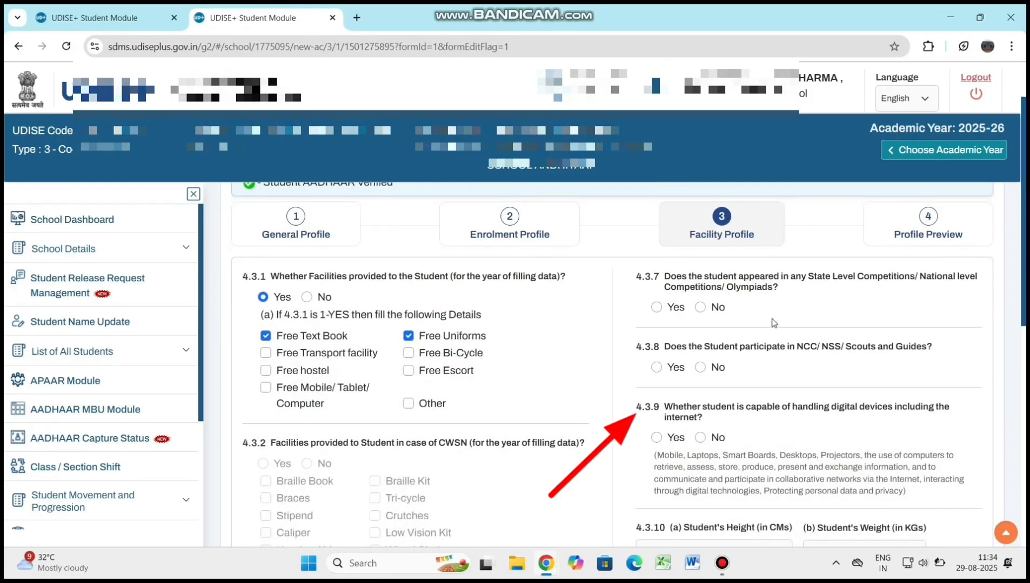
click(701, 308)
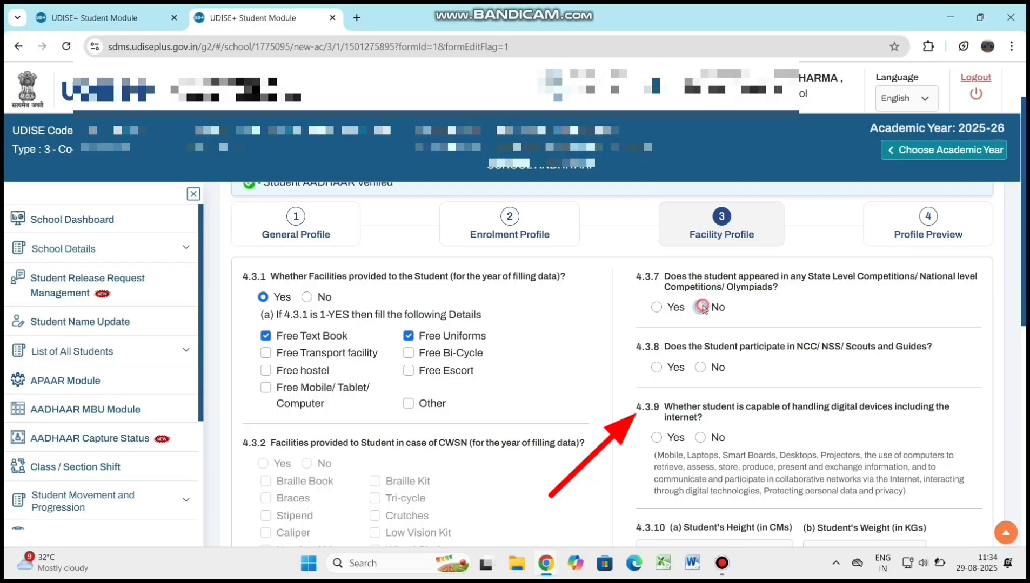
click(701, 368)
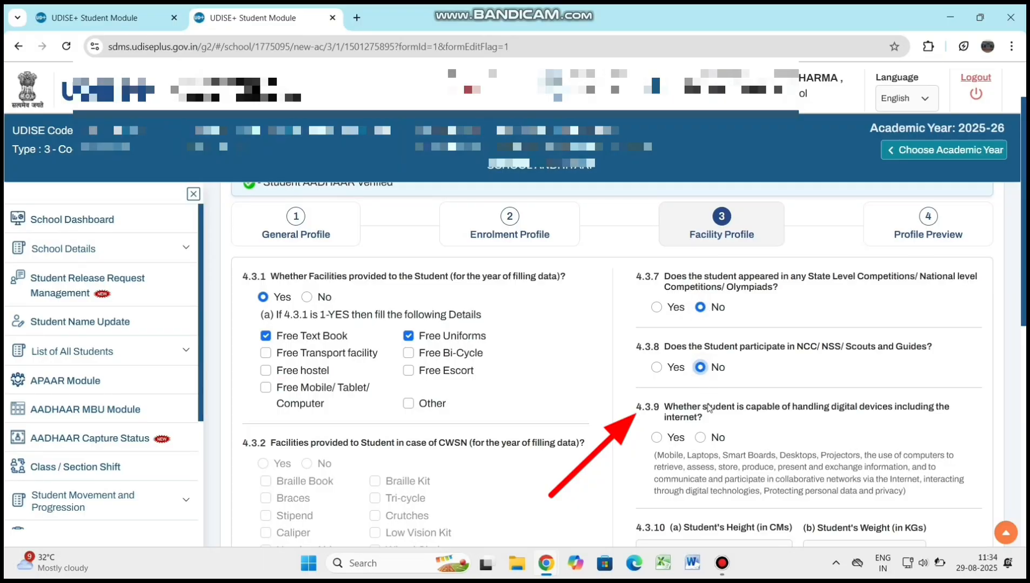
click(701, 438)
Enter the student's height as 108 cm and weight as 18 kg.
scroll(702, 438, down, 4)
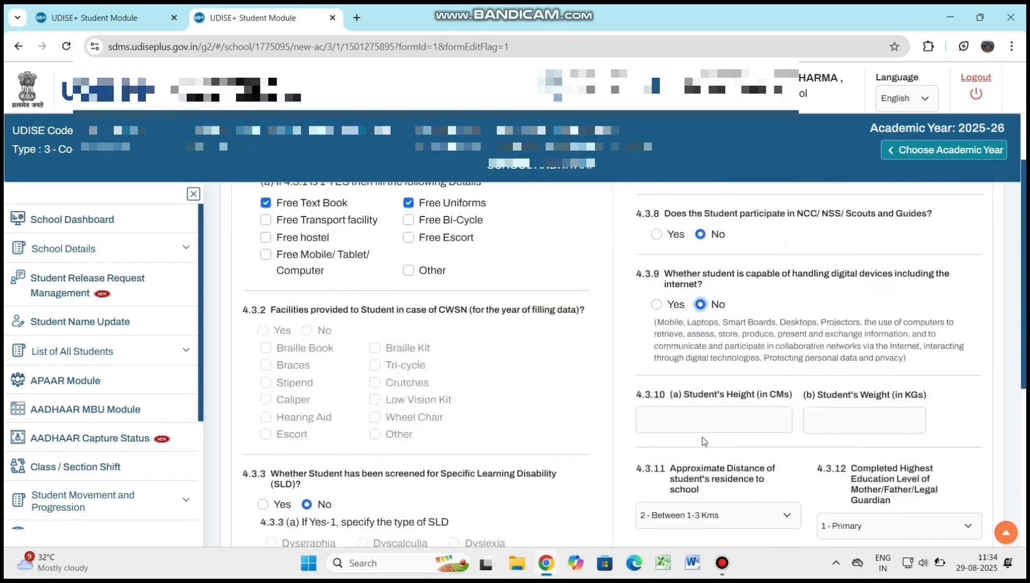
click(722, 357)
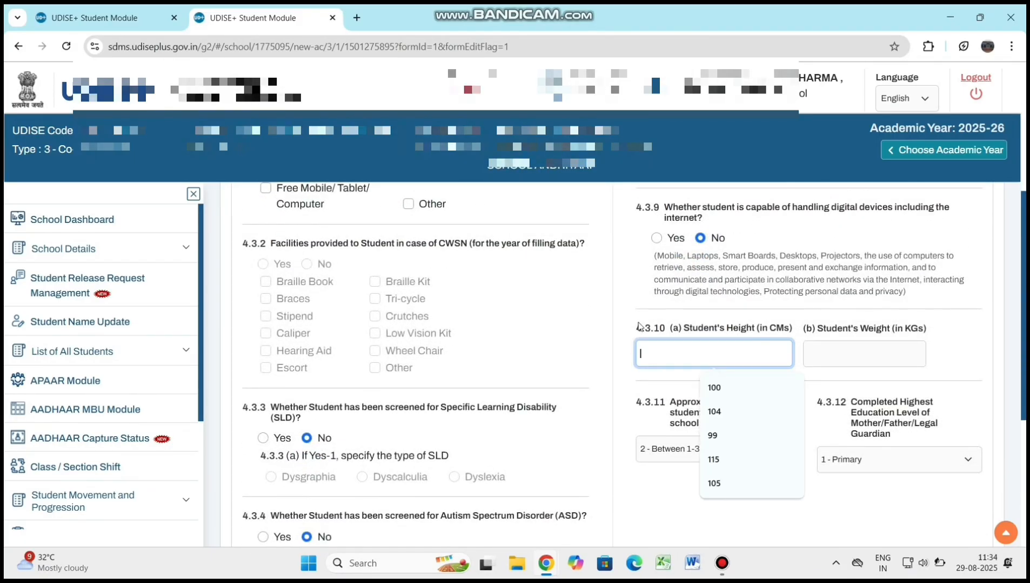
click(1017, 276)
key(shift+Tab)
text(108)
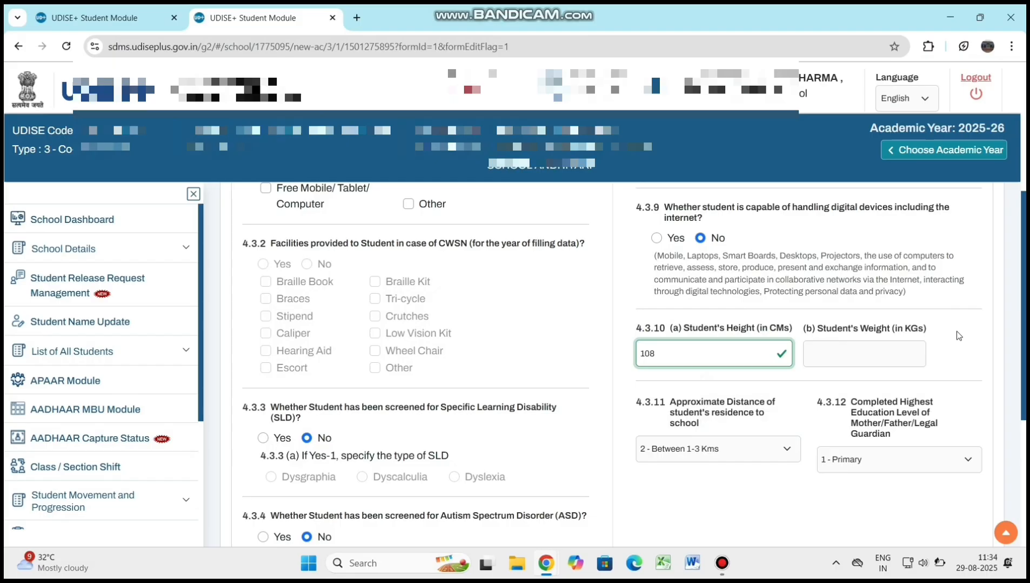
click(893, 351)
text(18)
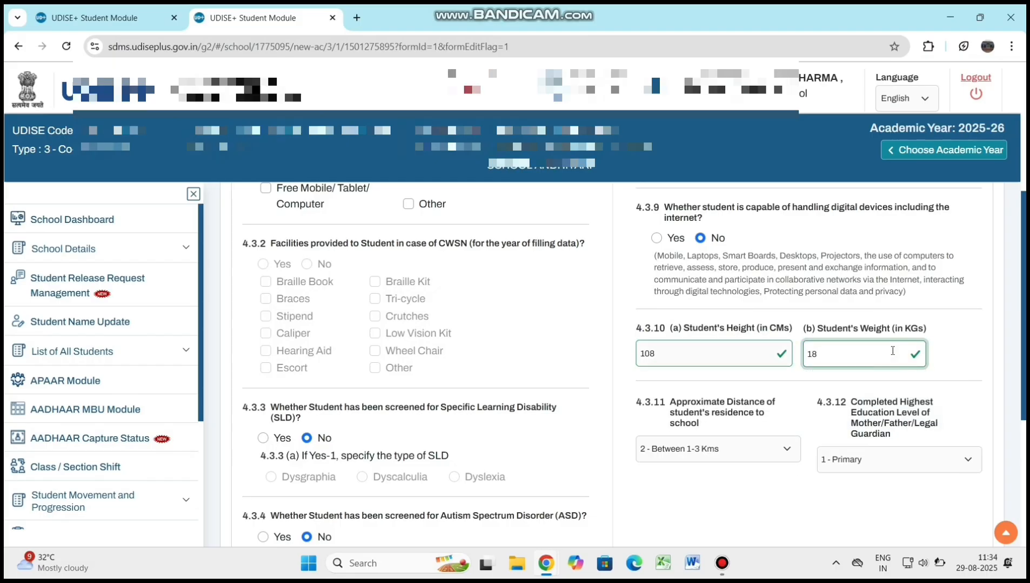
Set the residence-to-school distance to 2 - Between 1-3 Kms and the parent/guardian's highest education level to 1 - Primary.
scroll(892, 351, down, 2)
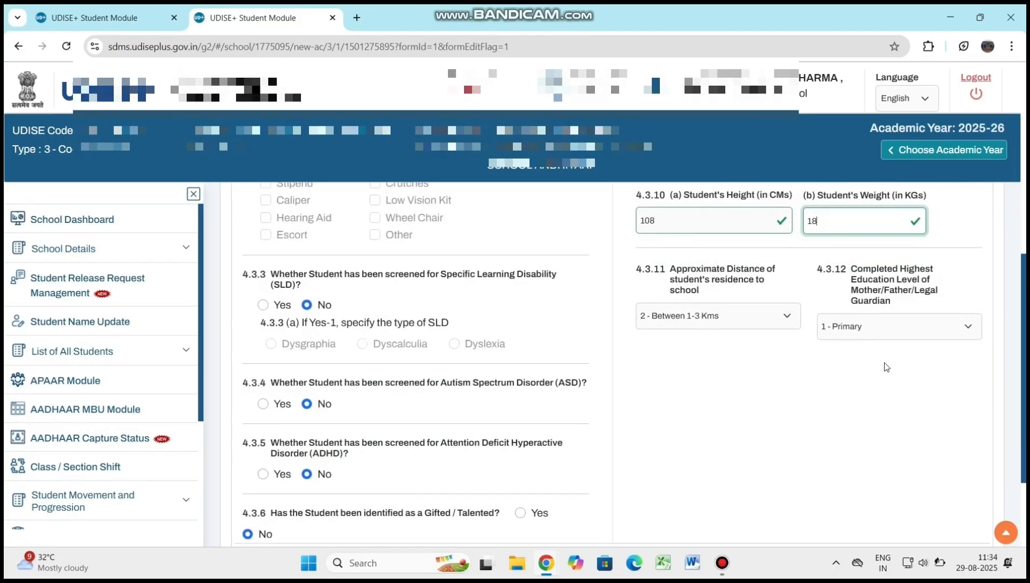
click(730, 322)
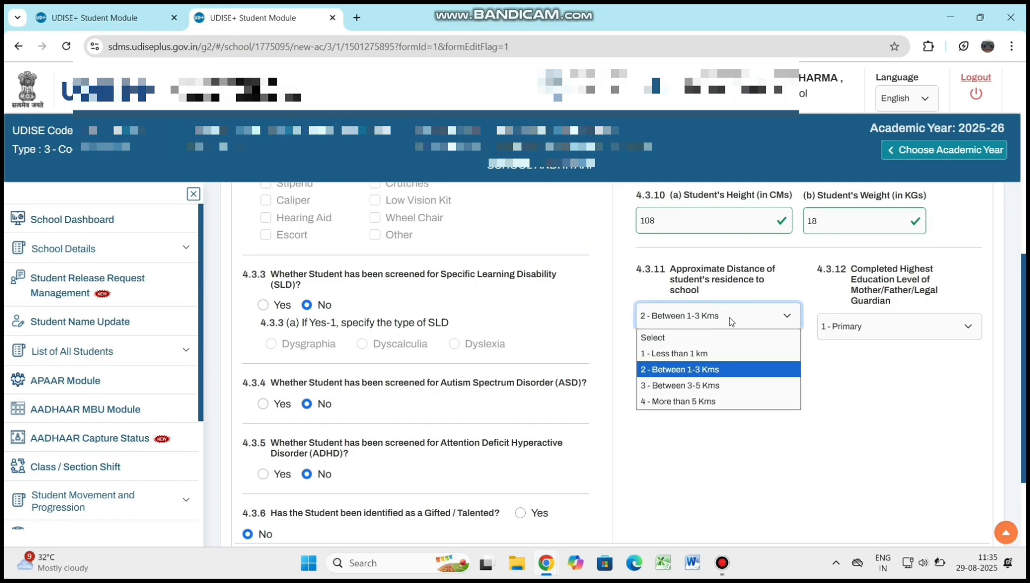
click(725, 369)
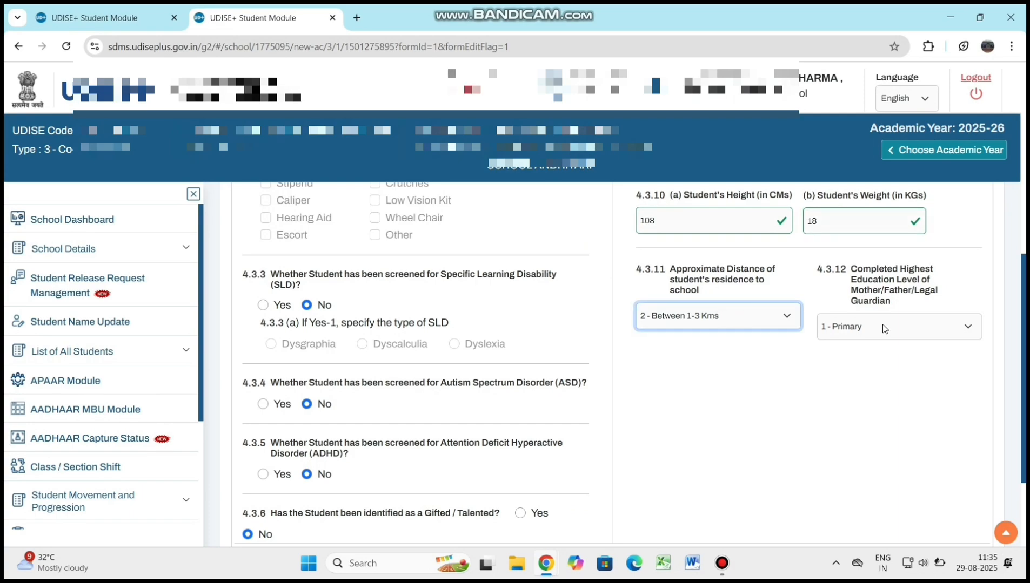
click(882, 328)
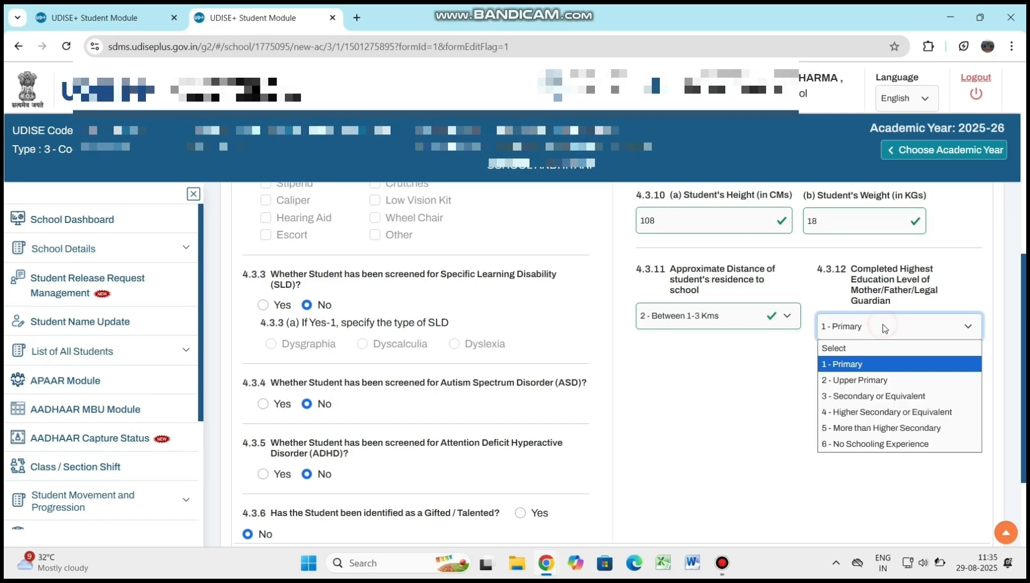
click(871, 365)
Save the Facility Profile and proceed to the student's Profile Preview.
scroll(873, 465, down, 2)
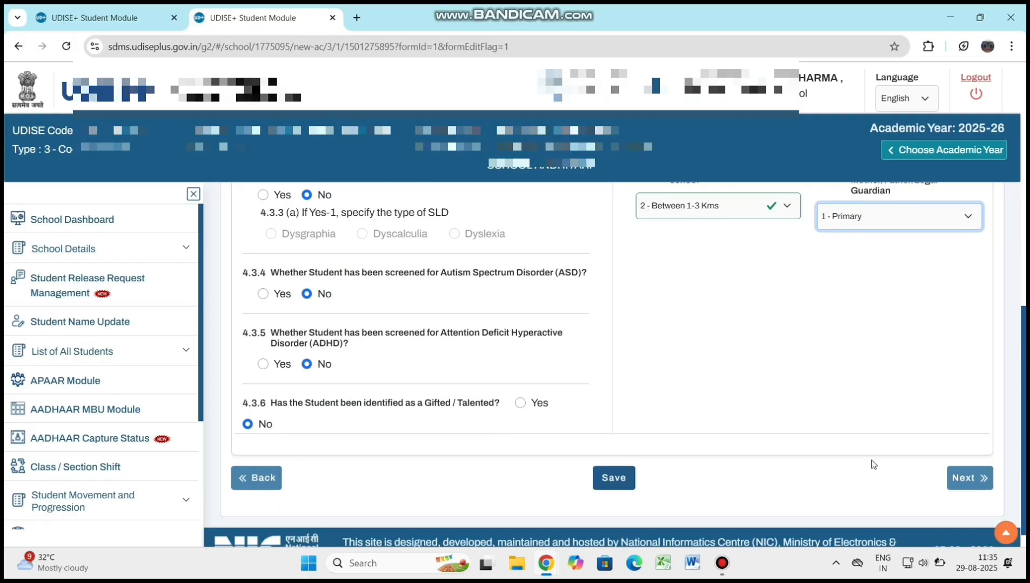
click(615, 478)
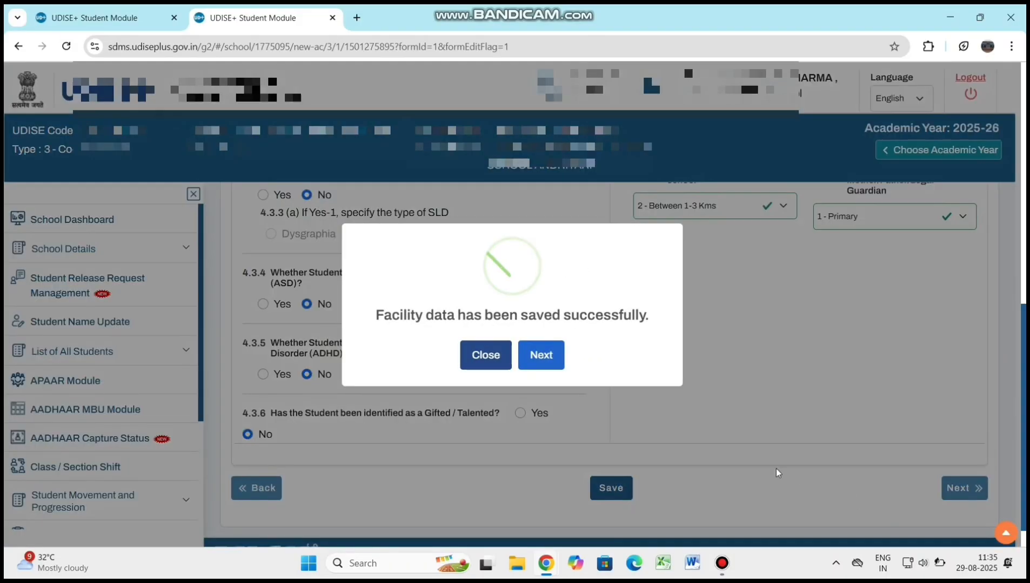
click(542, 356)
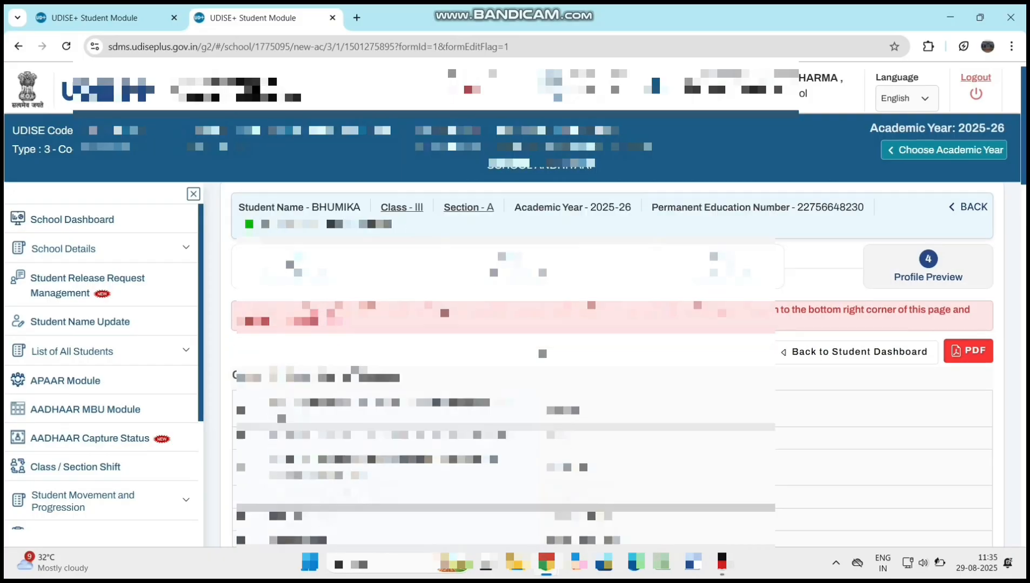
Mark the student's data as complete from the end of the Profile Preview and confirm the completion.
scroll(1009, 496, down, 10)
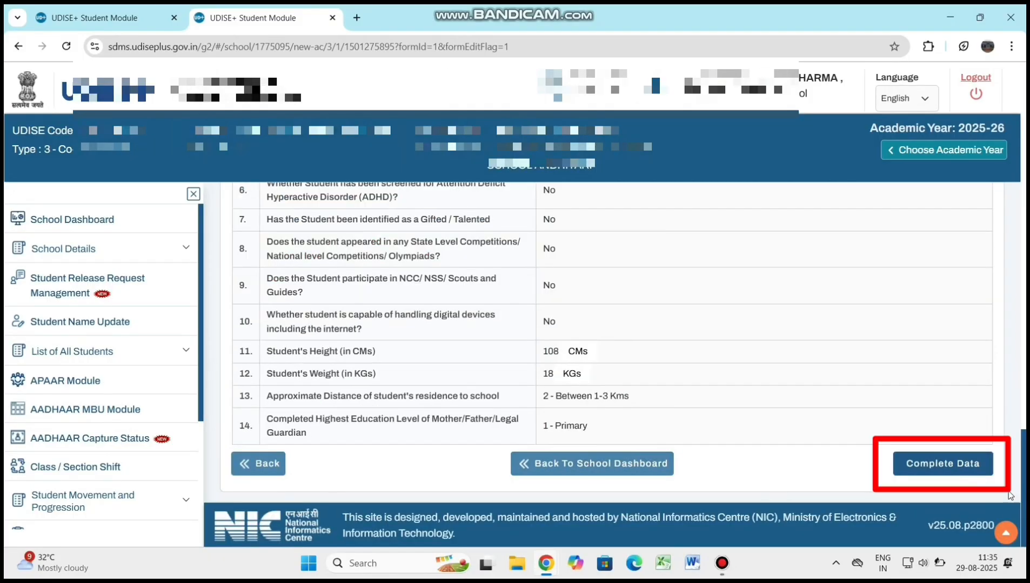
click(951, 468)
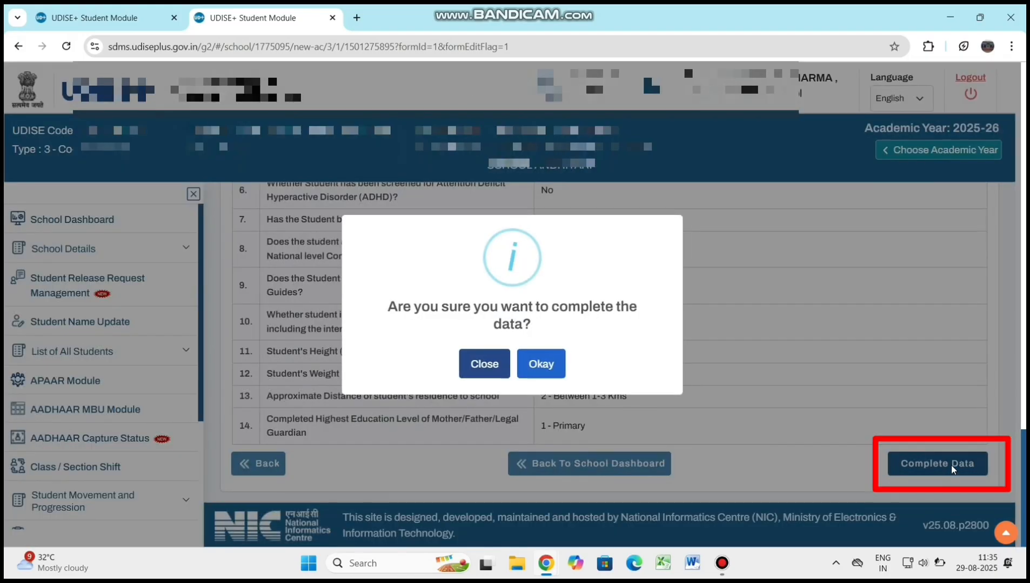
click(544, 364)
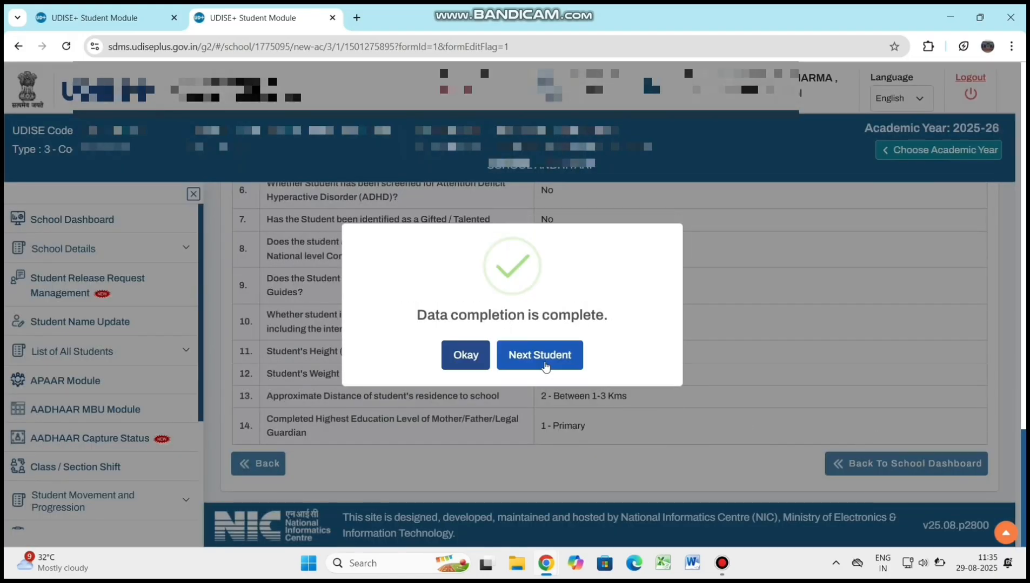